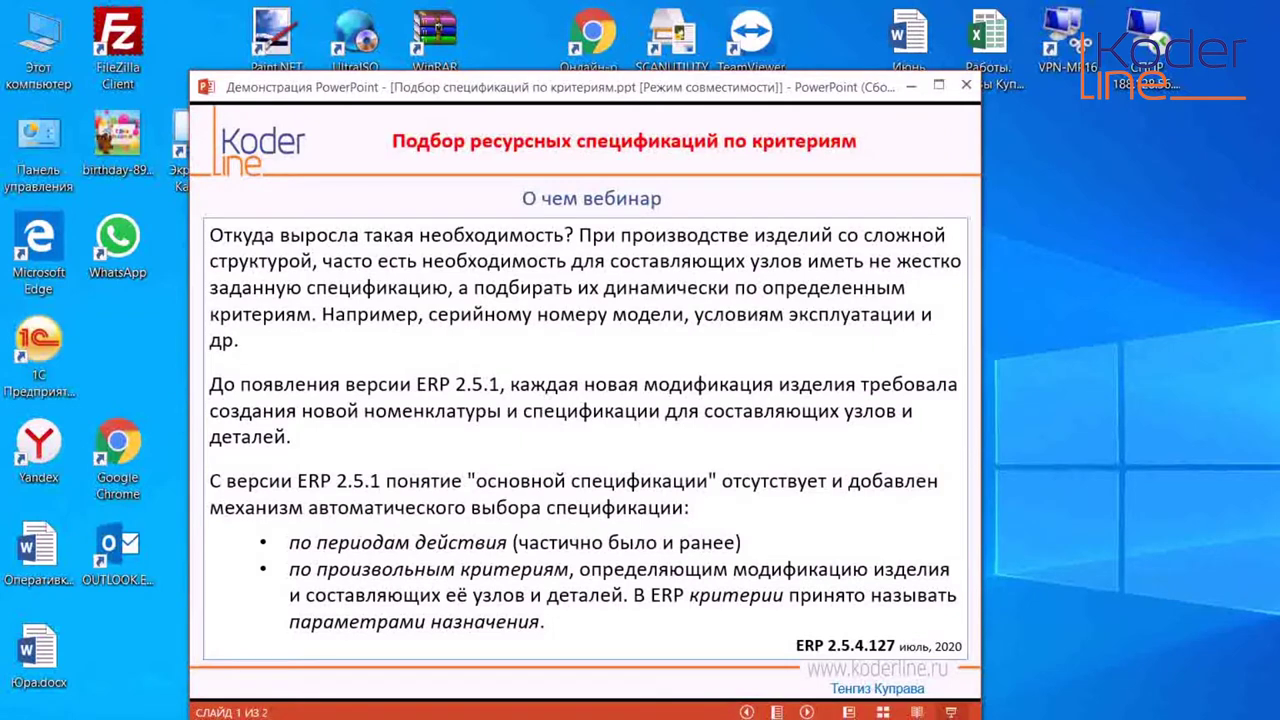
key("Right")
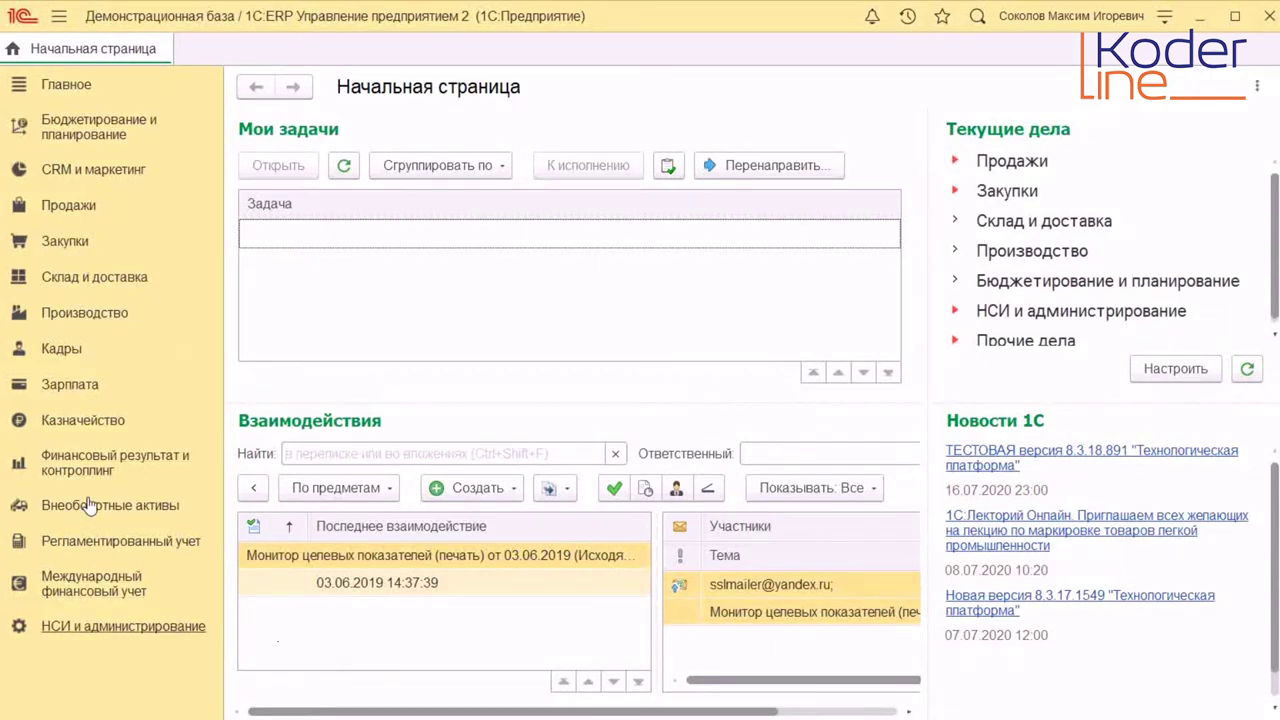
Step: Open the production settings under НСИ и администрирование and bring up the setup of the specification assignment parameters
left_click(100, 626)
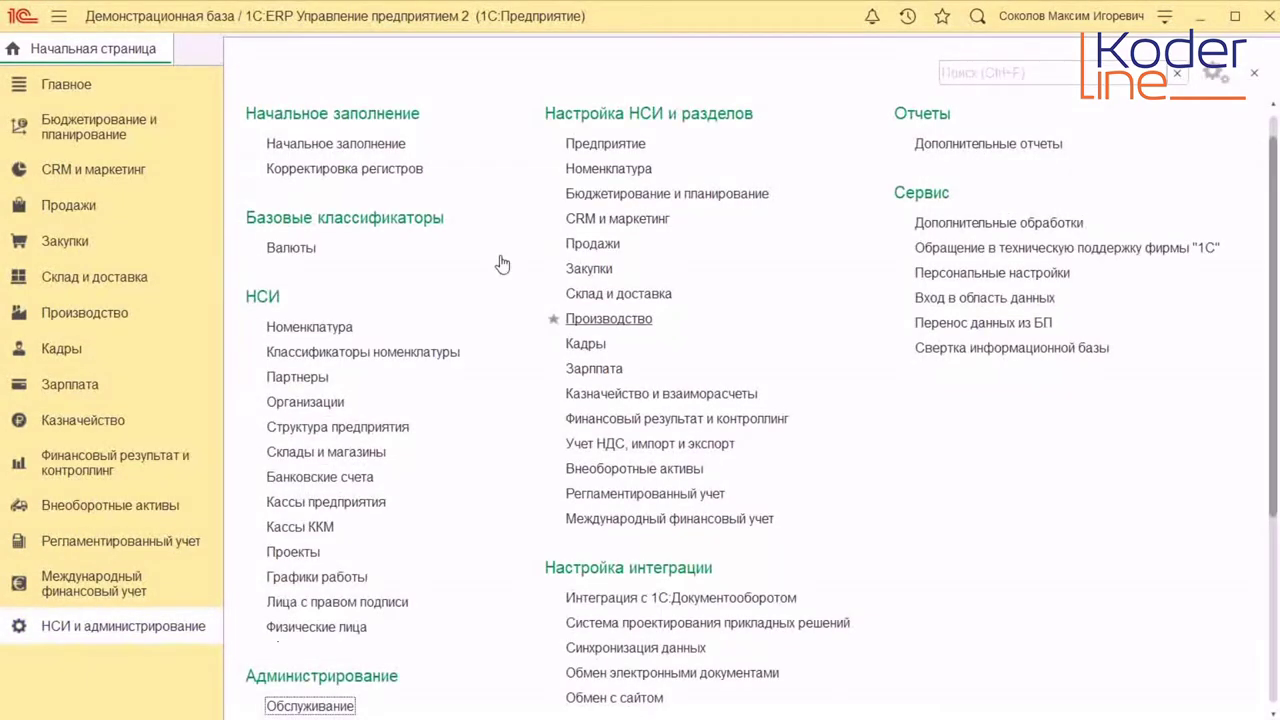
left_click(609, 318)
left_click(244, 165)
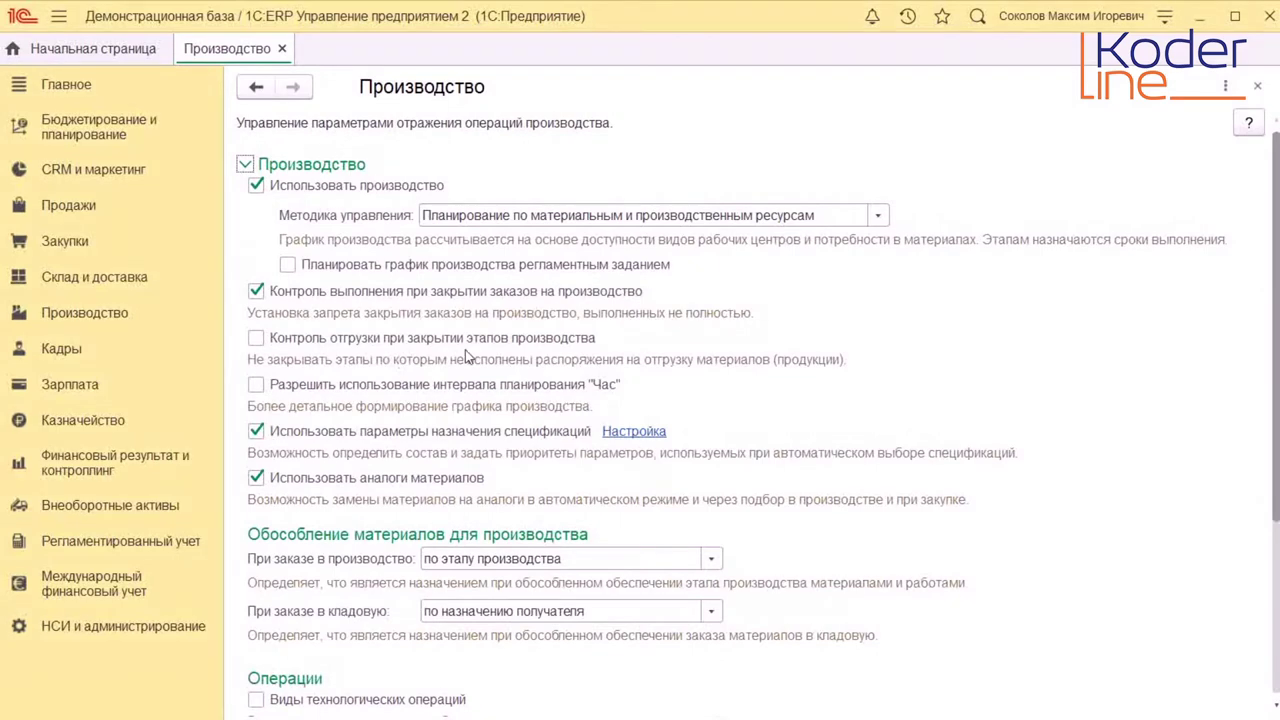
left_click(634, 431)
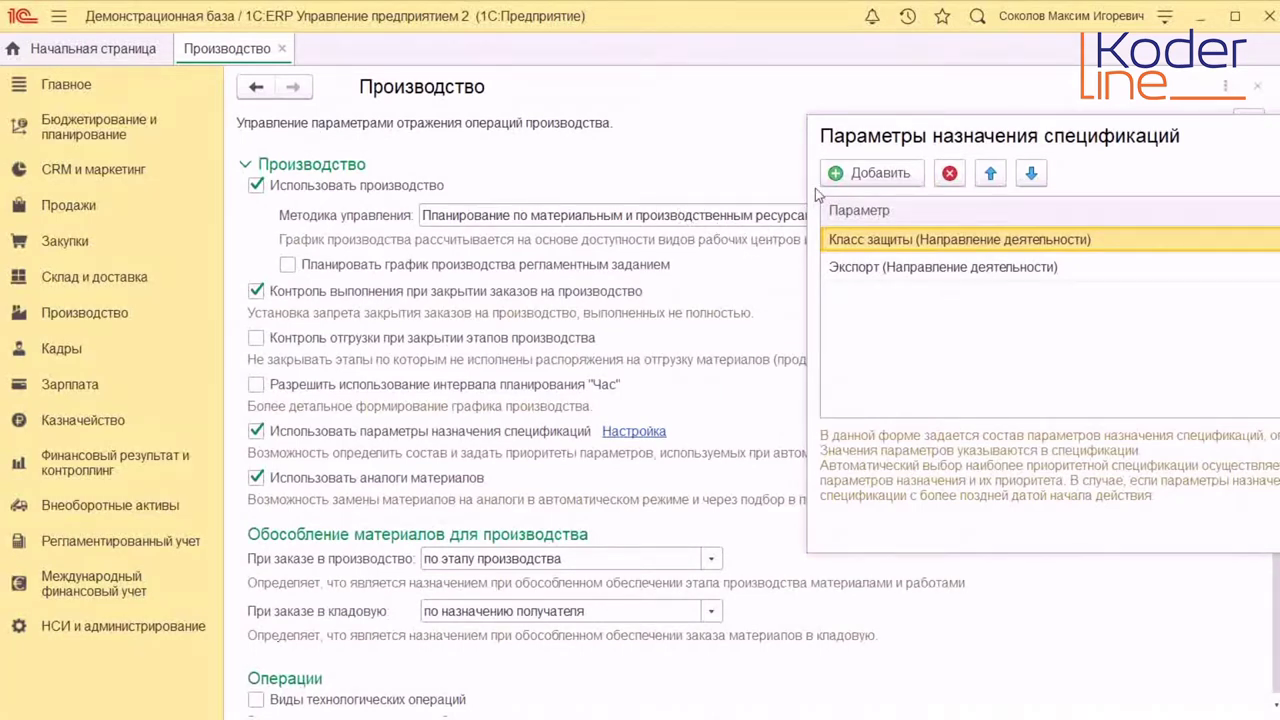
Step: Examine the properties of the business line "Маска. Класс защиты 1" in Направления деятельности, and close its card and the list
left_click(110, 462)
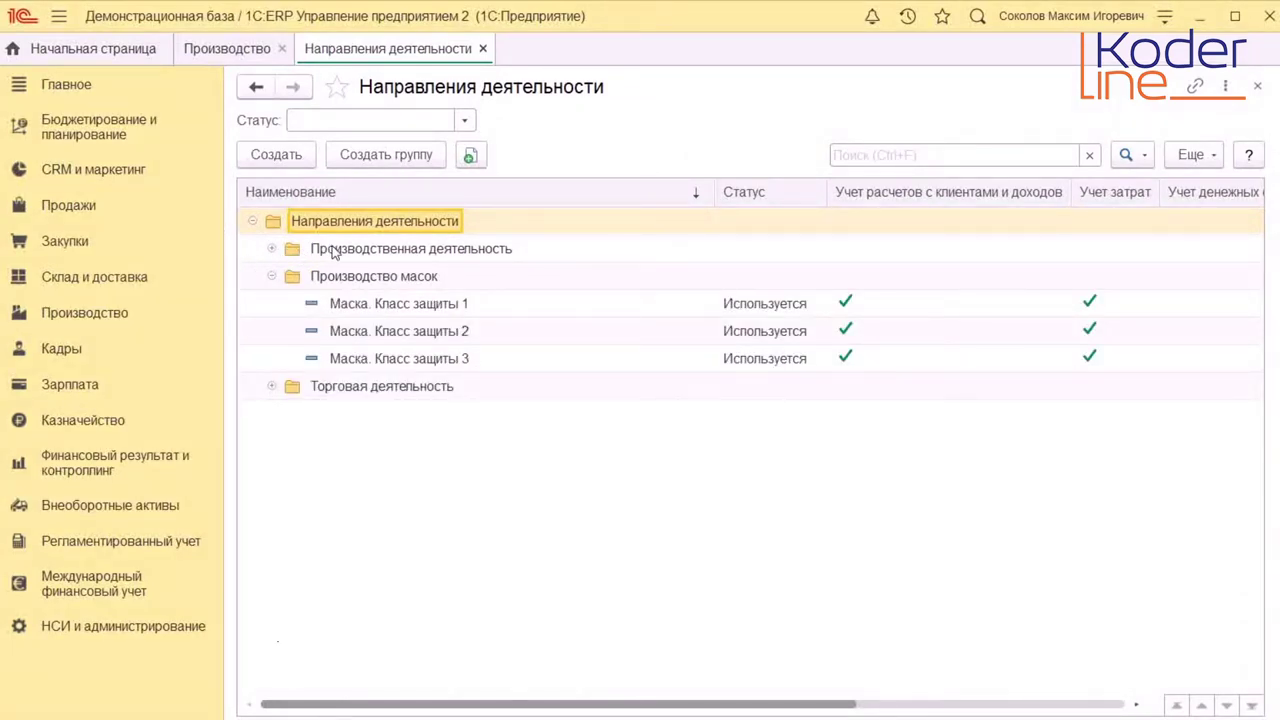
key("Down")
key("Down")
key("Down")
key("Return")
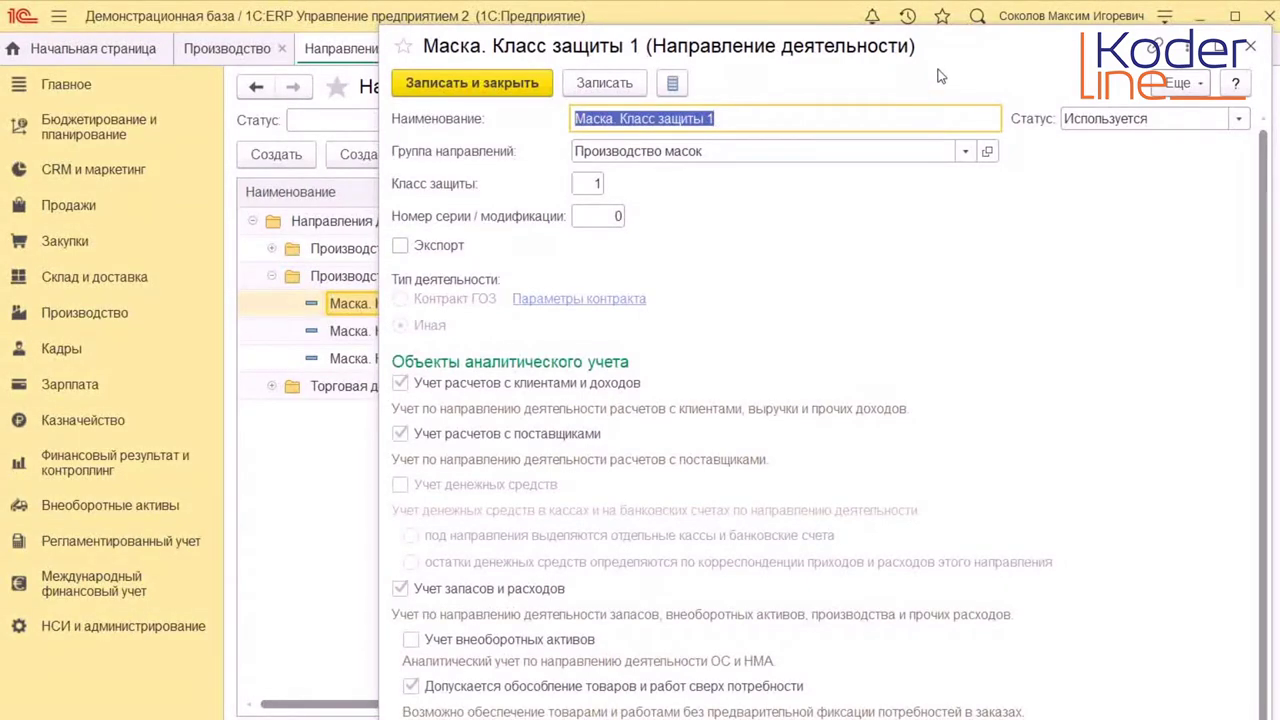
left_click(1182, 83)
key("Escape")
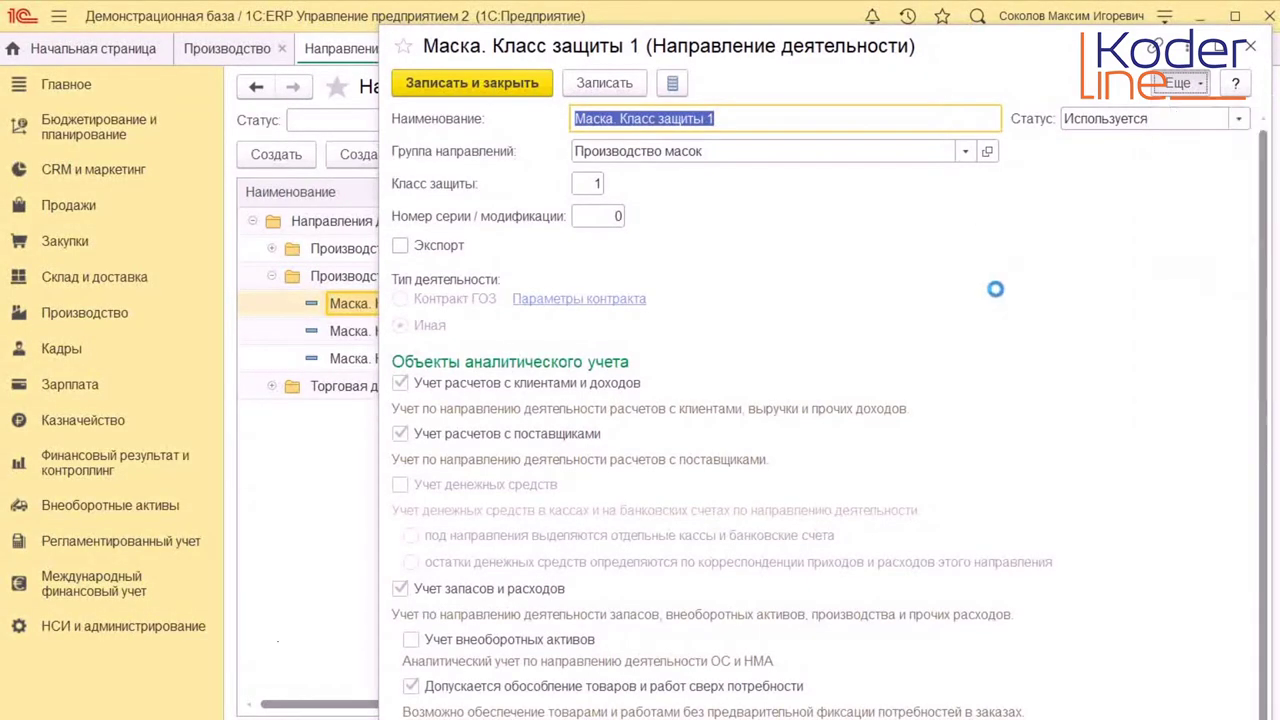
key("Escape")
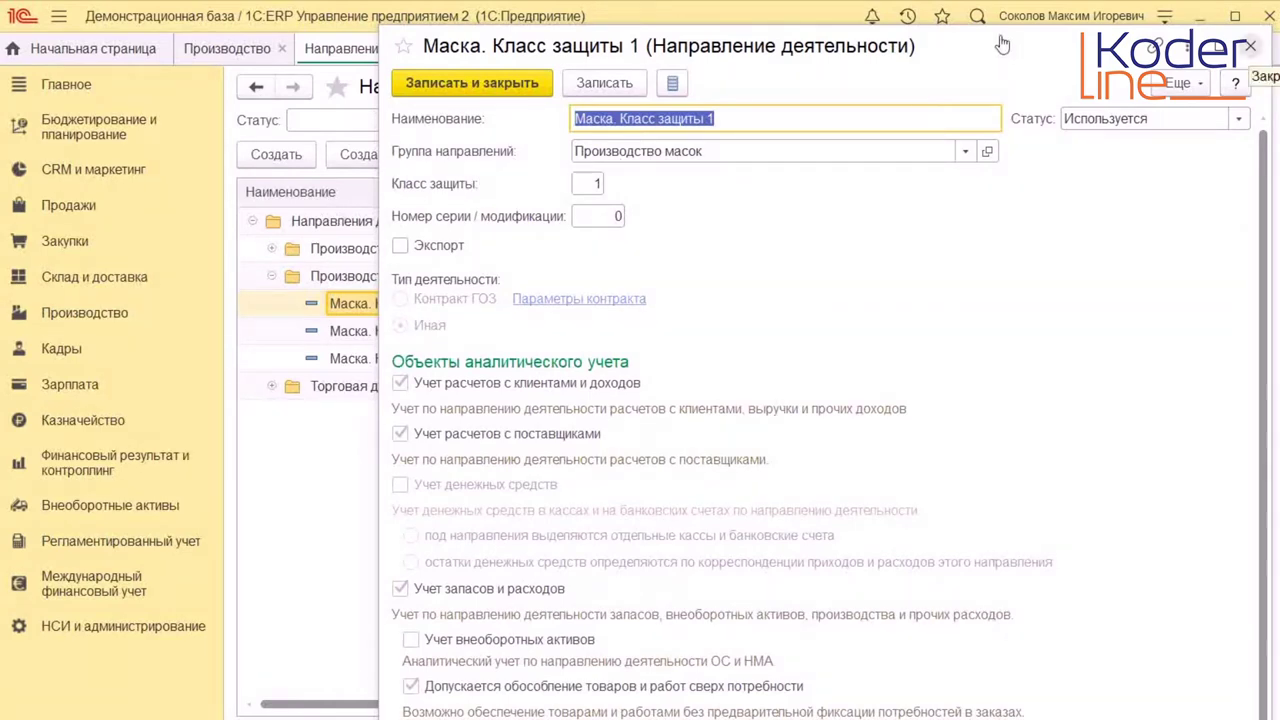
left_click(1250, 46)
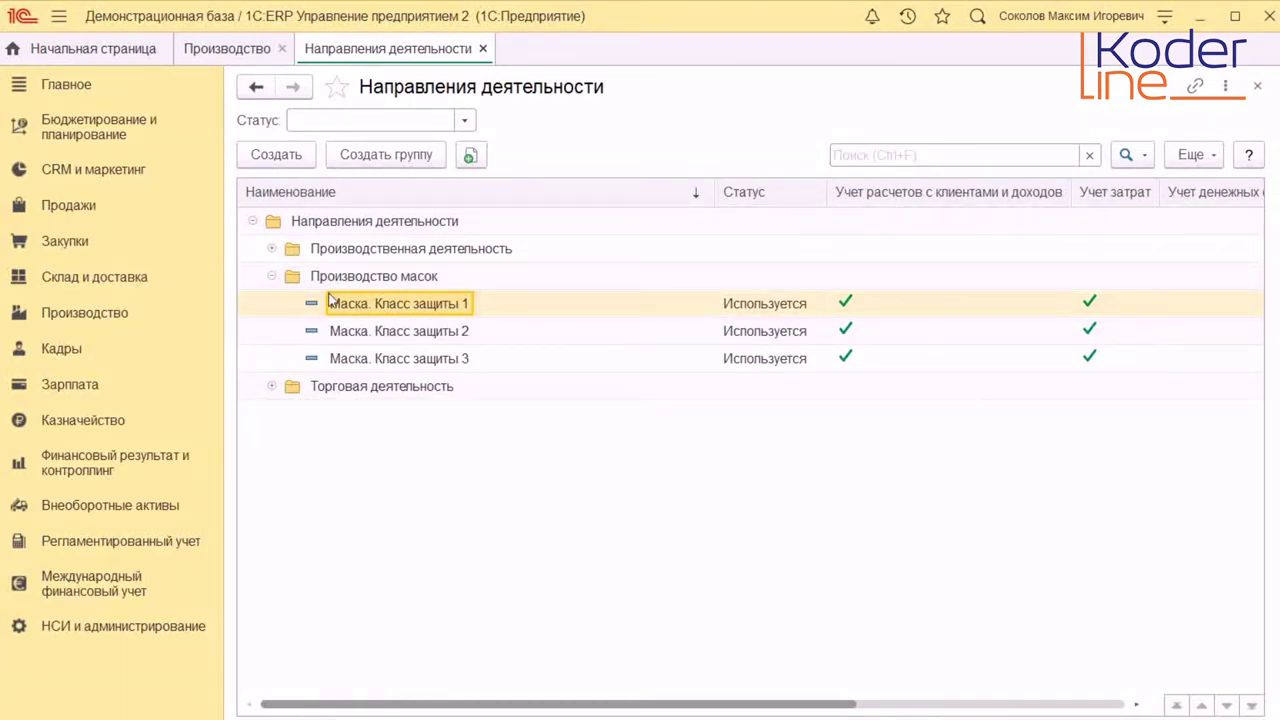
middle_click(390, 49)
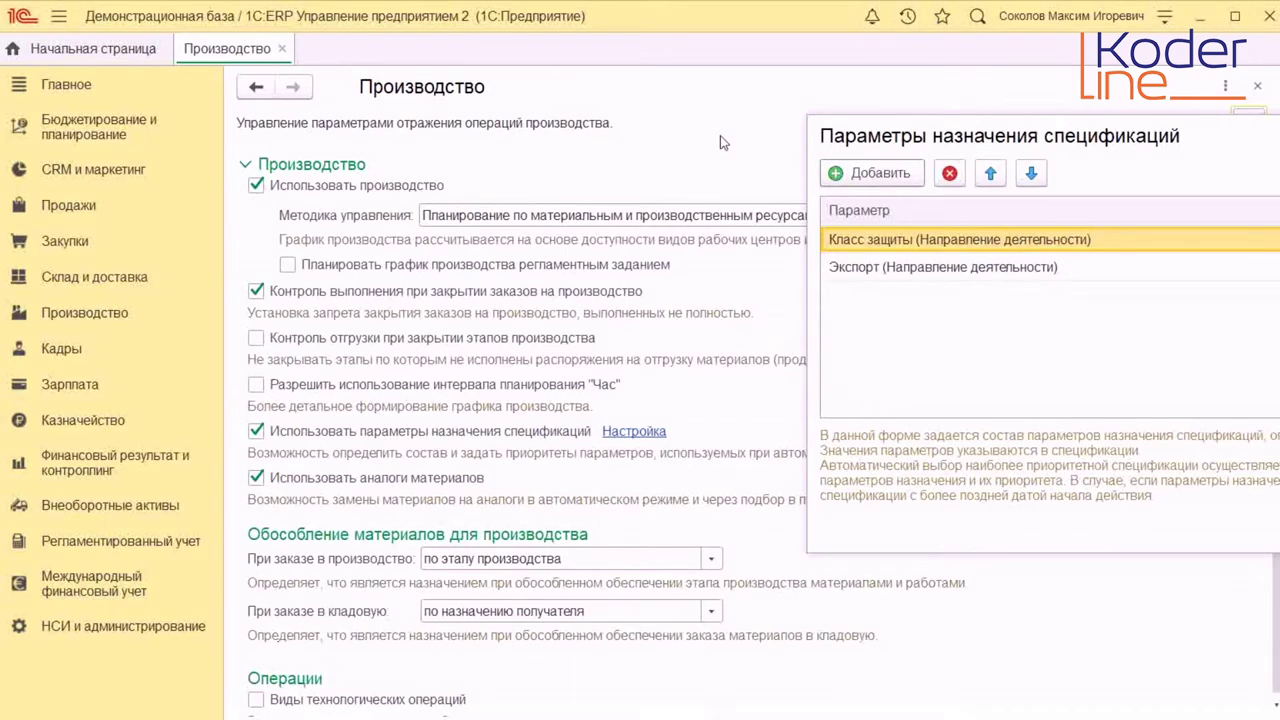
Step: Add the business line attribute "Номер серии / модификации" to the specification assignment parameters
left_click(868, 173)
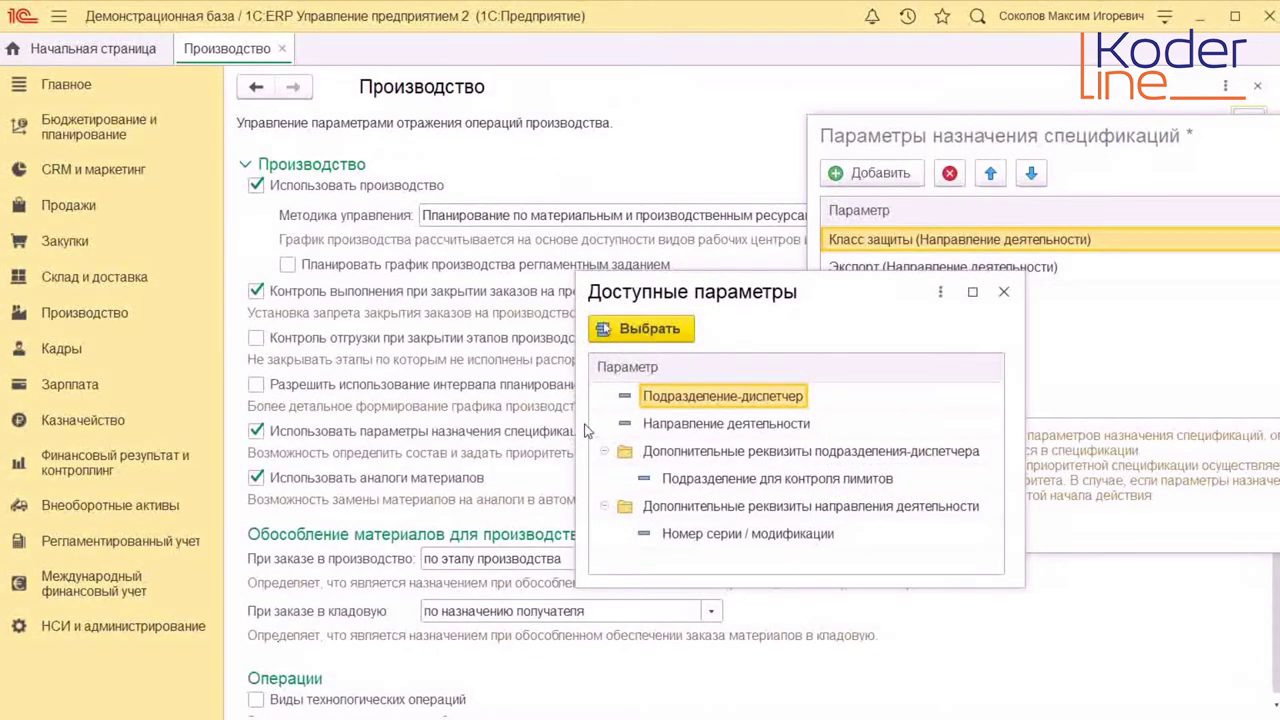
key("Down")
key("Down")
key("Down")
key("Down")
key("Down")
key("Return")
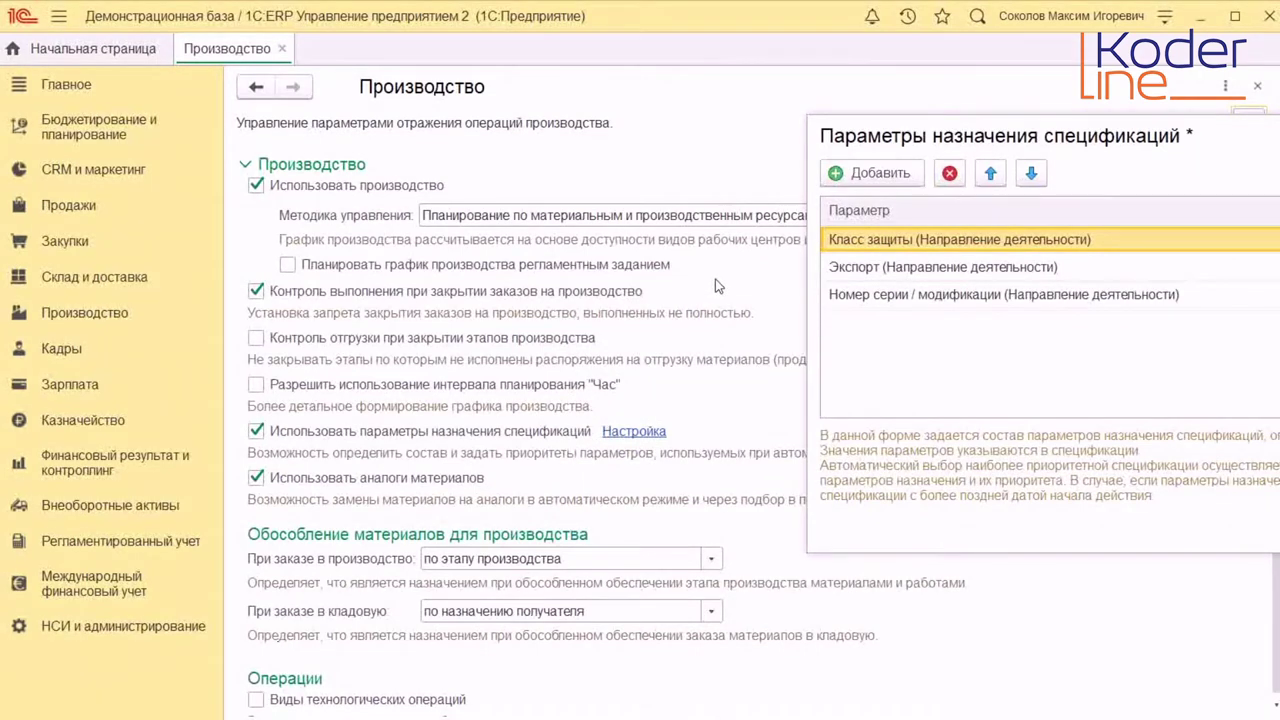
Step: Add "Направление деятельности" to the specification assignment parameters and save the parameter list
left_click(866, 172)
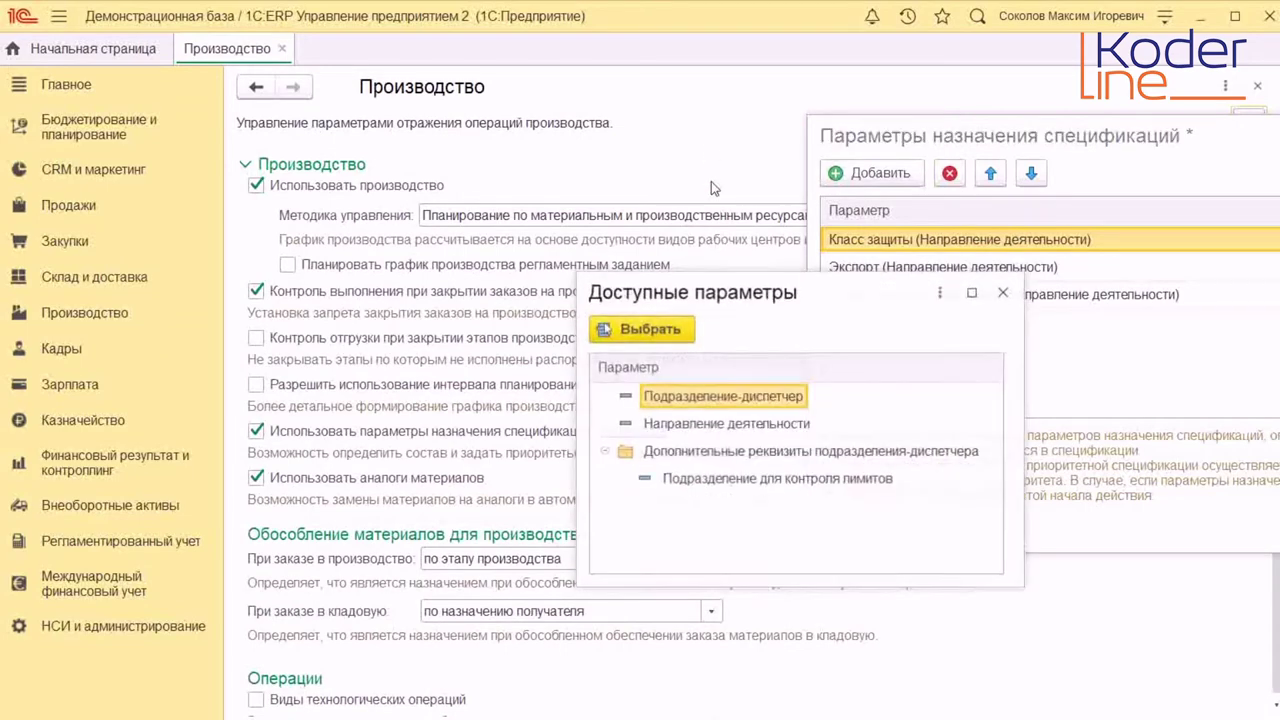
key("Down")
left_click(601, 339)
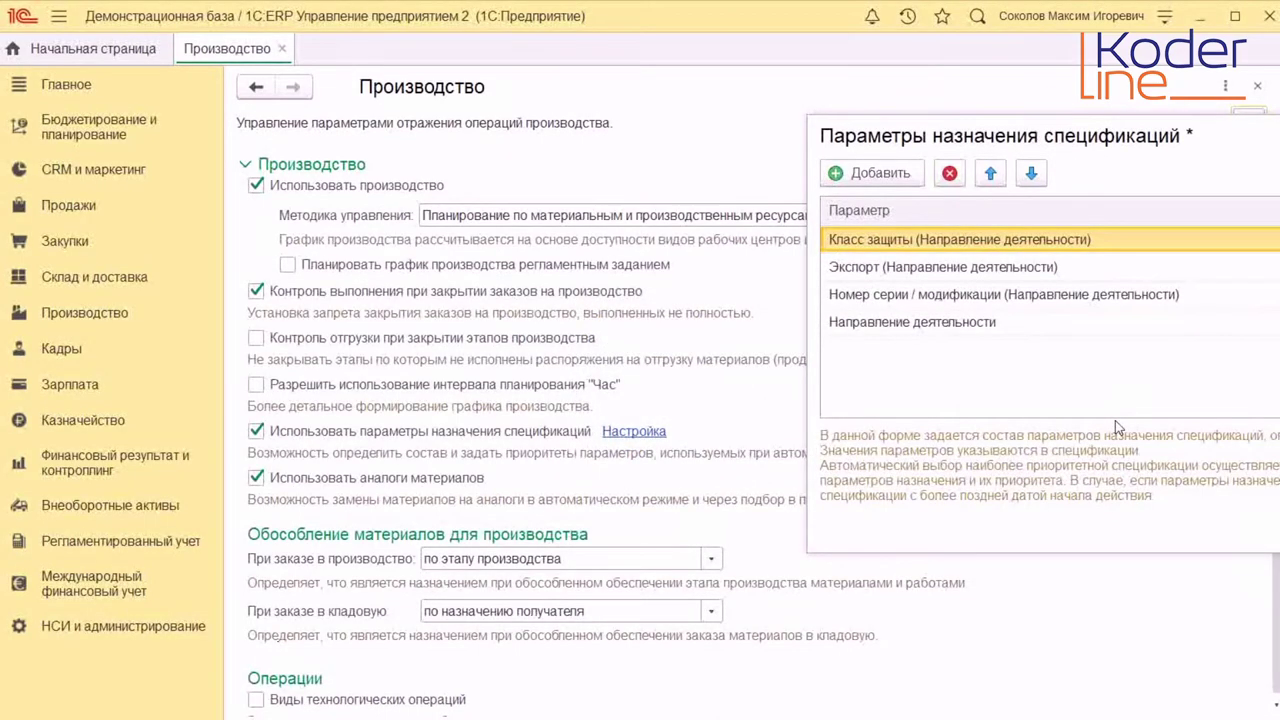
key("ctrl+Return")
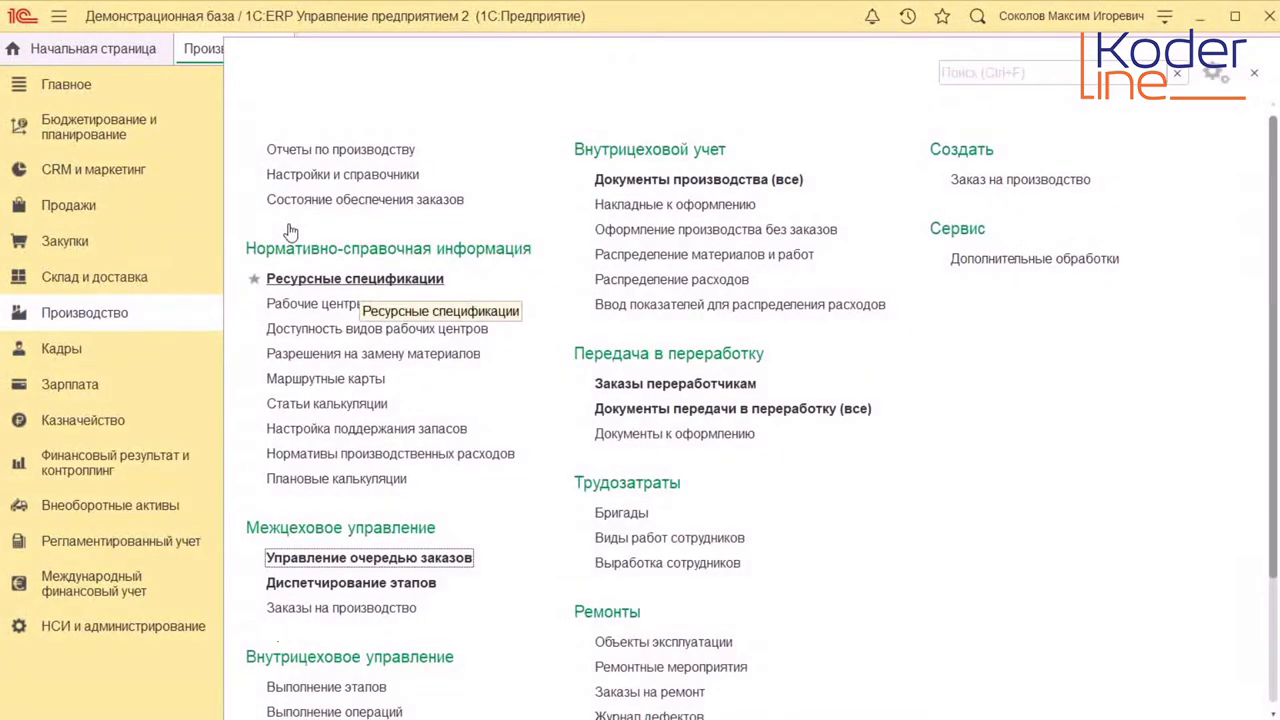
Step: Open the resource specification "Маска. Класс защиты 3" from the production section to view its assignment parameters
left_click(300, 278)
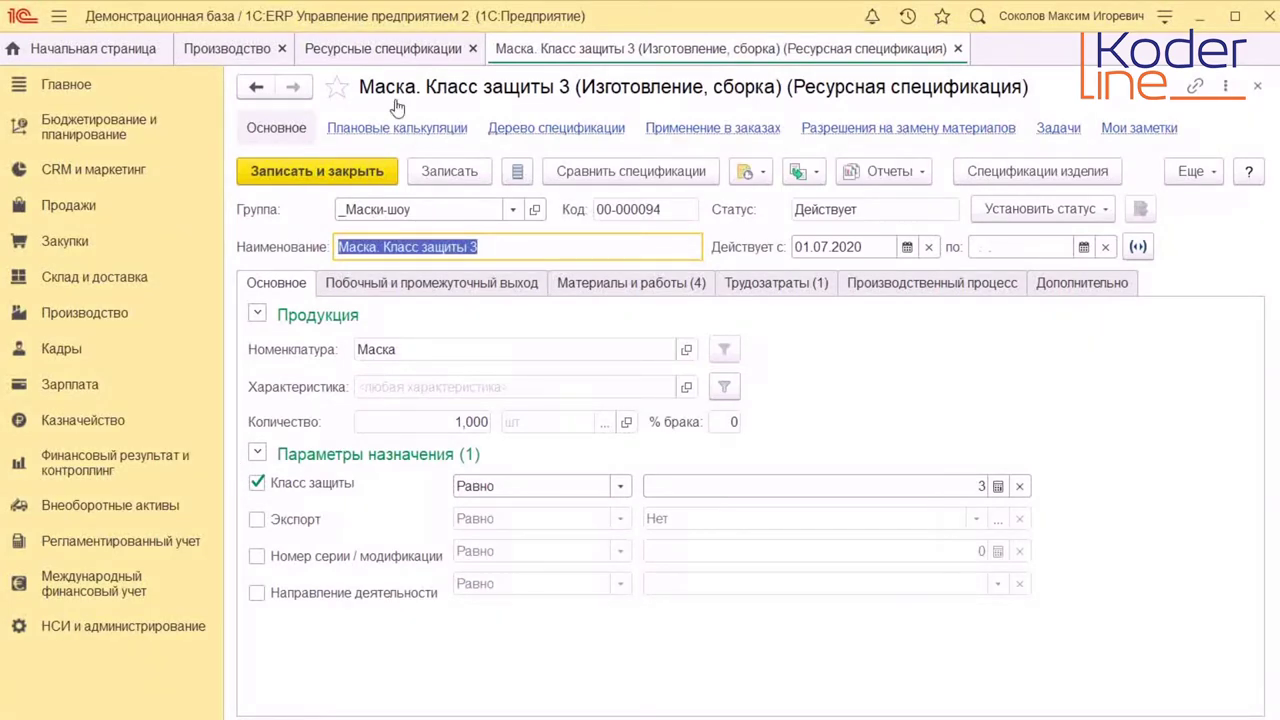
Step: Remove "Направление деятельности" and "Номер серии / модификации" from the specification assignment parameters in the production settings and close the parameter list
left_click(190, 47)
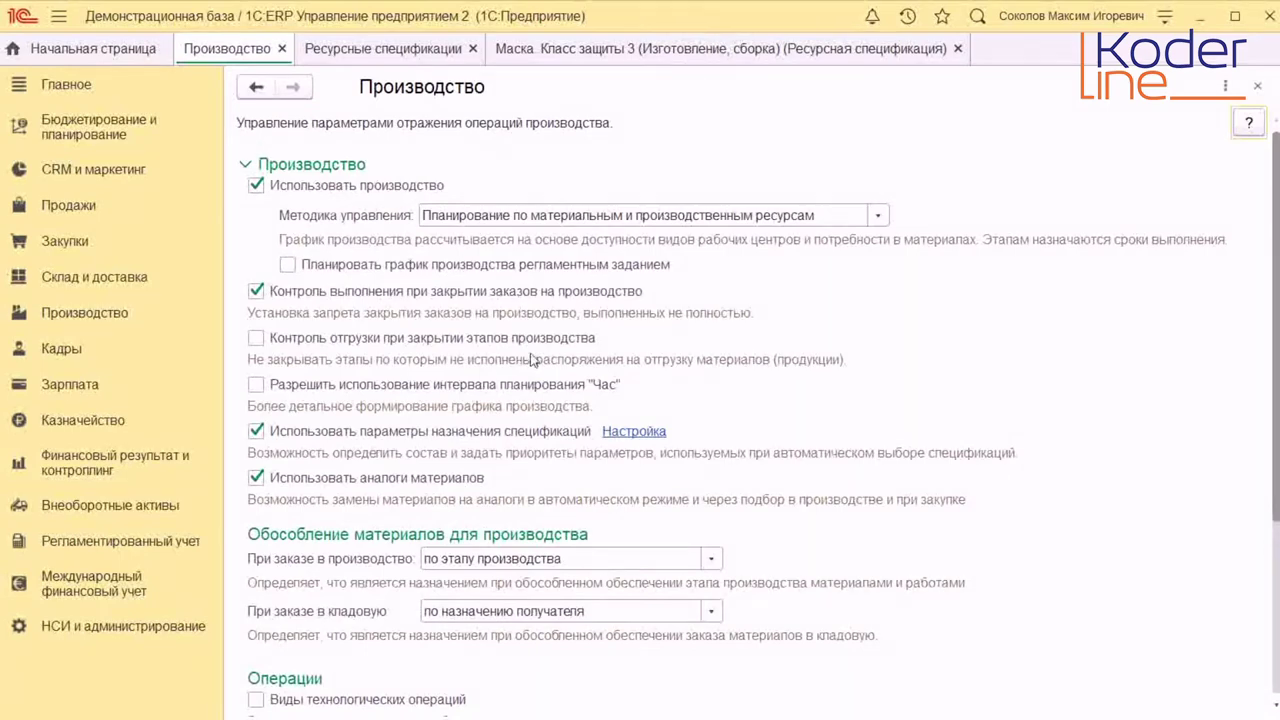
left_click(634, 431)
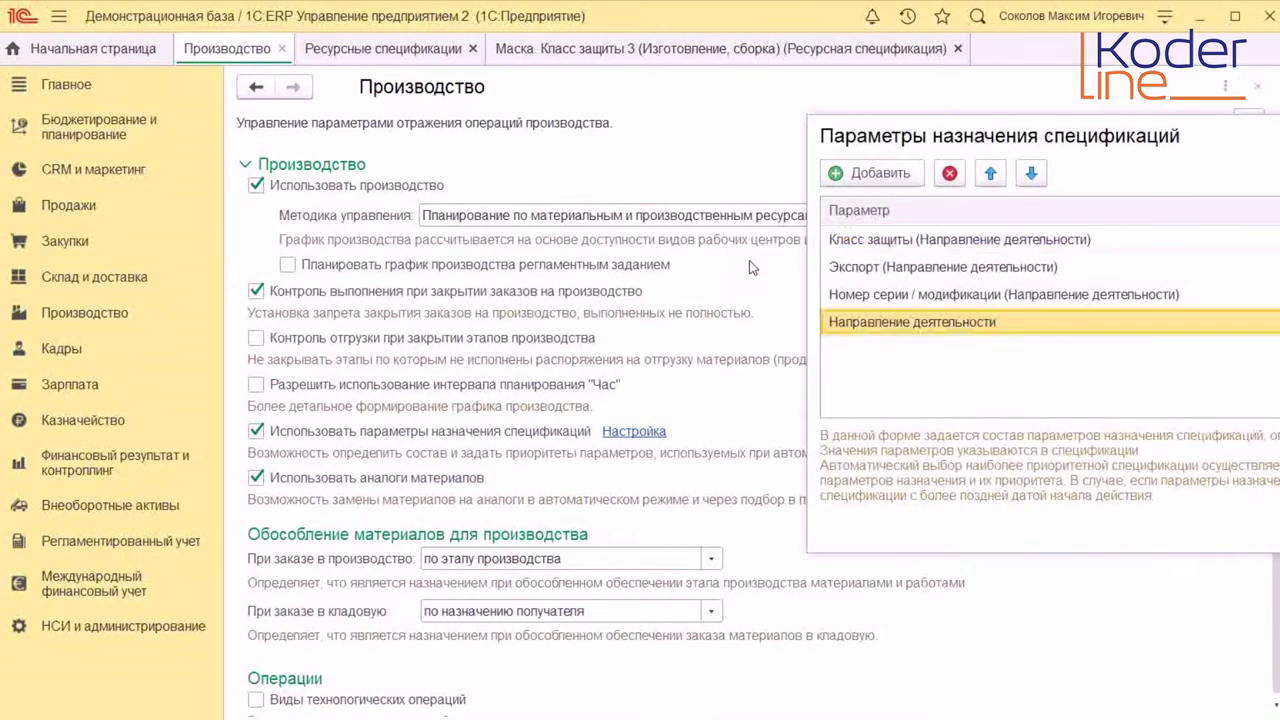
key("Delete")
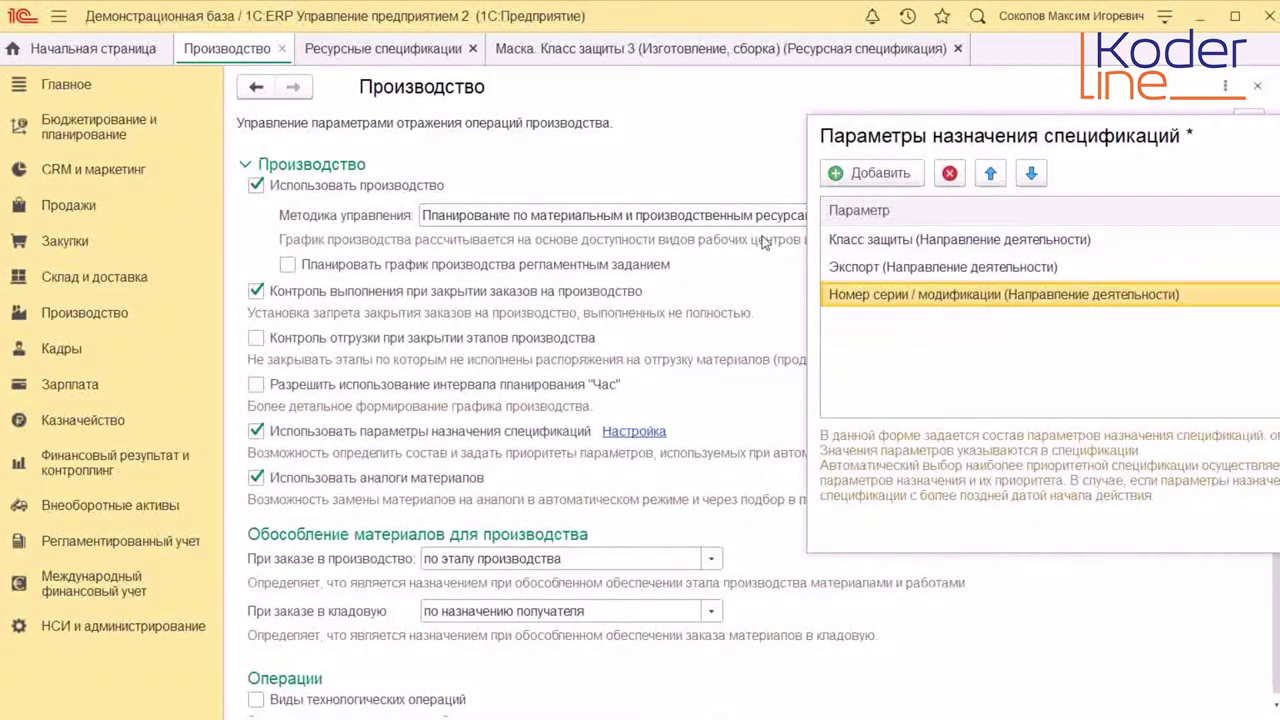
left_click(949, 173)
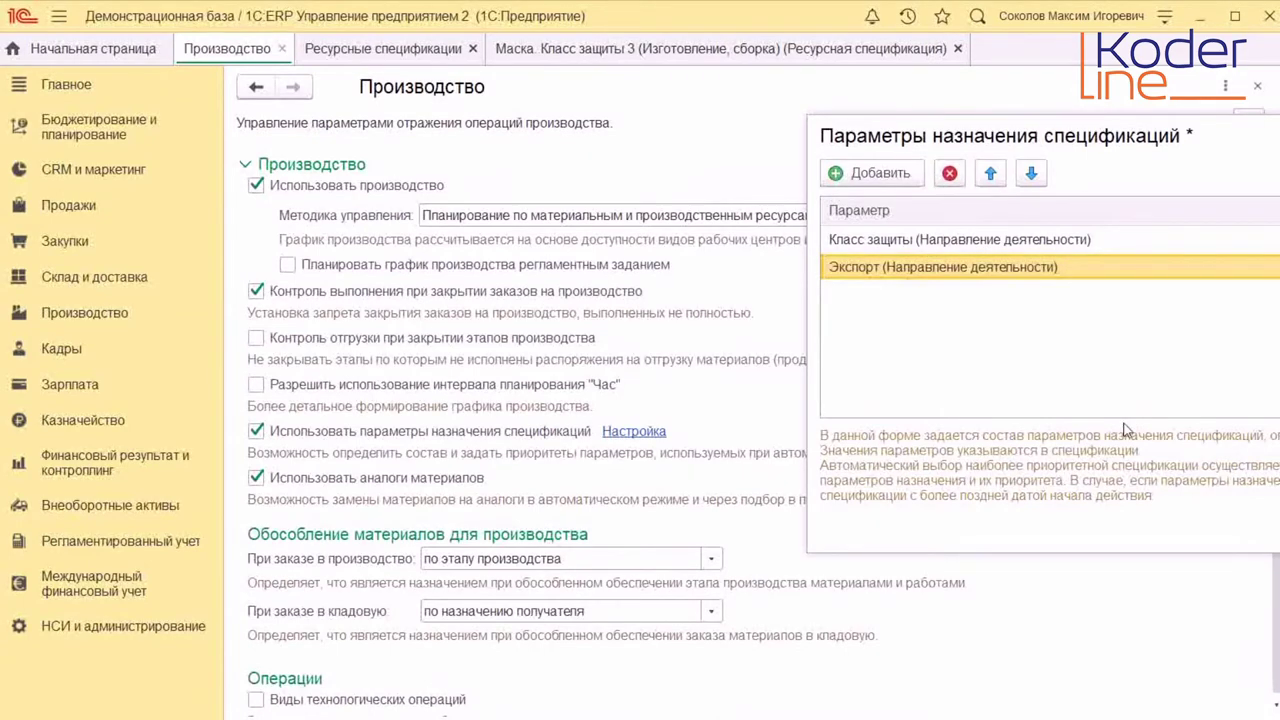
key("Escape")
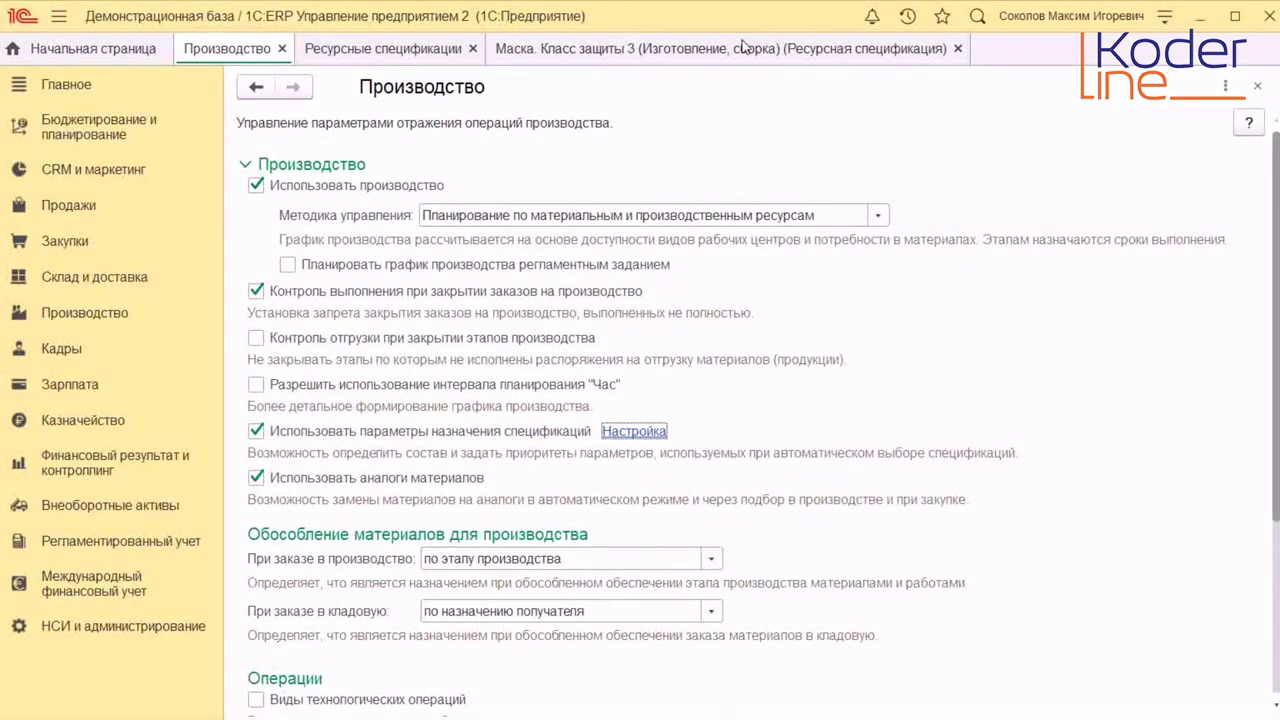
Step: Refresh the open "Маска. Класс защиты 3" specification, check its assignment parameters and close it
left_click(742, 45)
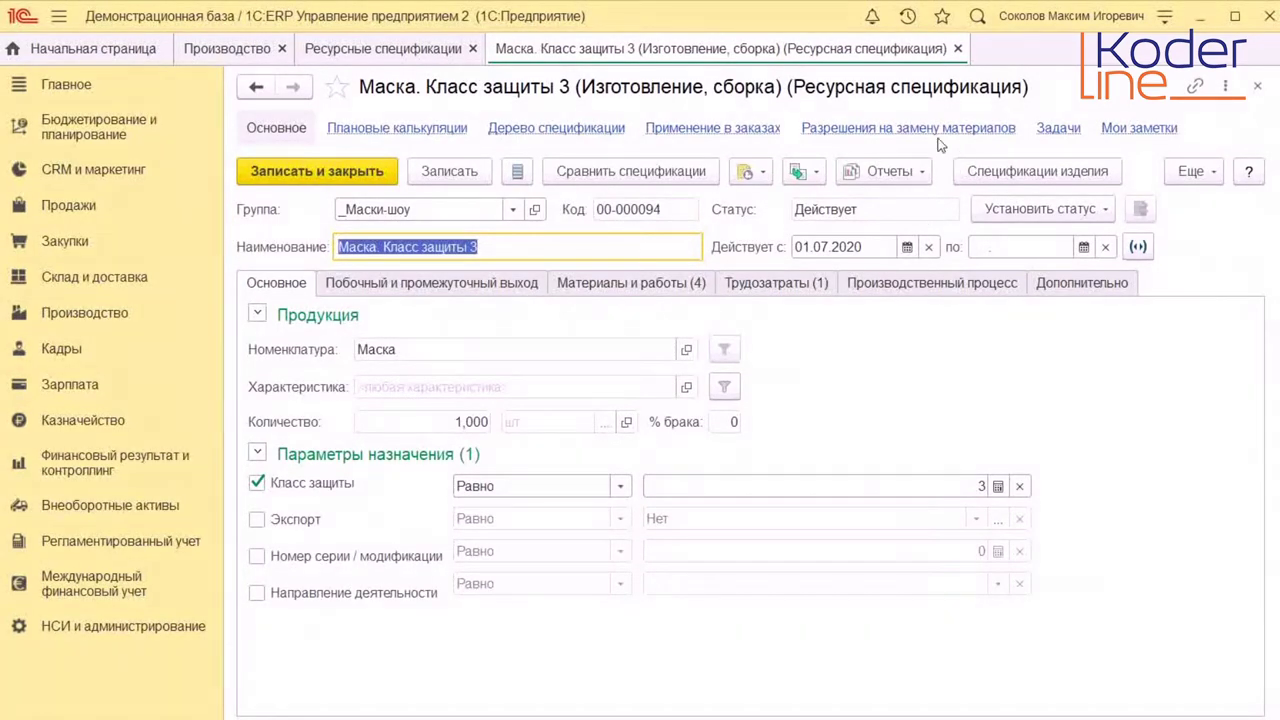
key("alt+f")
key("Down")
key("Down")
key("Down")
key("Up")
key("Return")
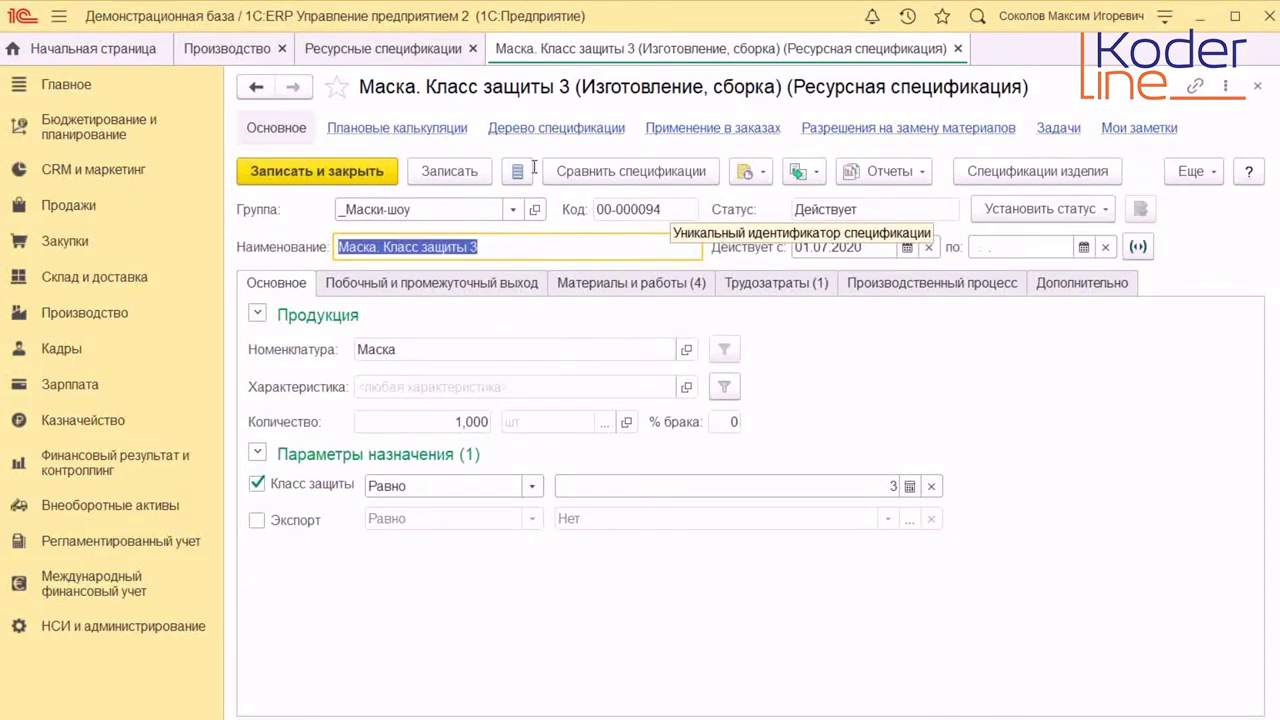
middle_click(770, 46)
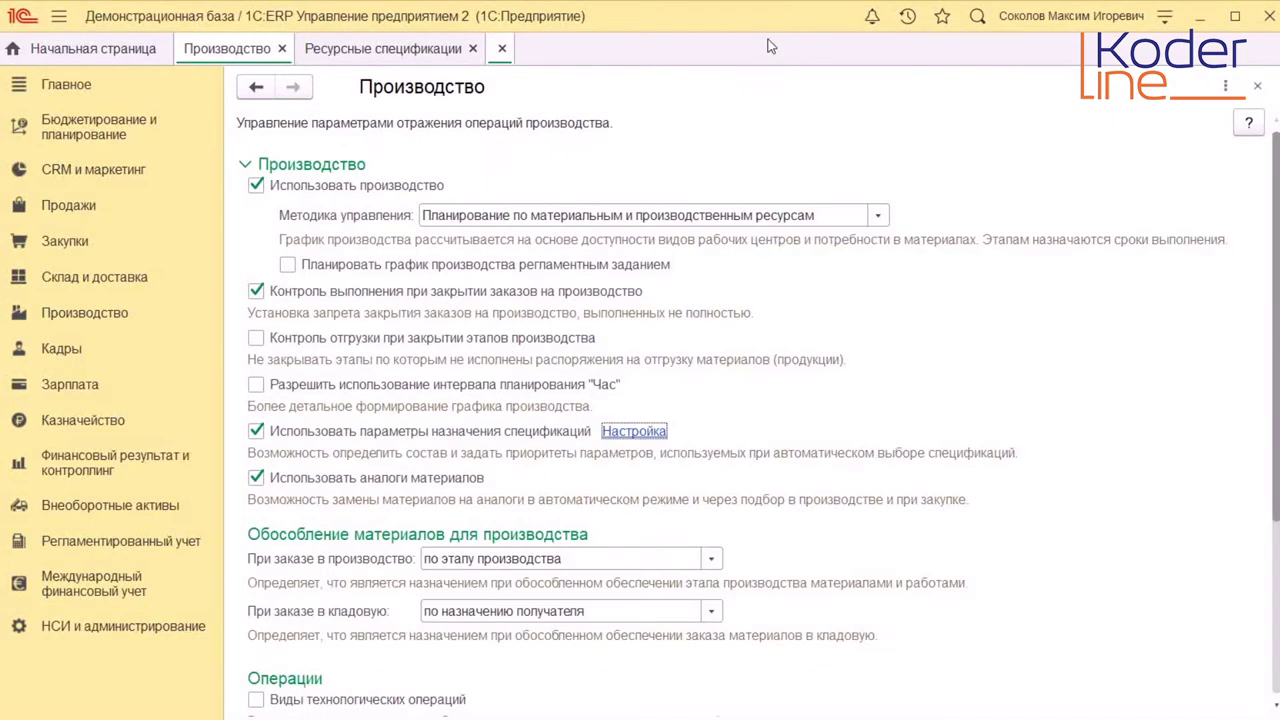
Step: Open the "Маска. Класс защиты 1" specification from the resource specifications list and examine its assignment parameters
left_click(365, 47)
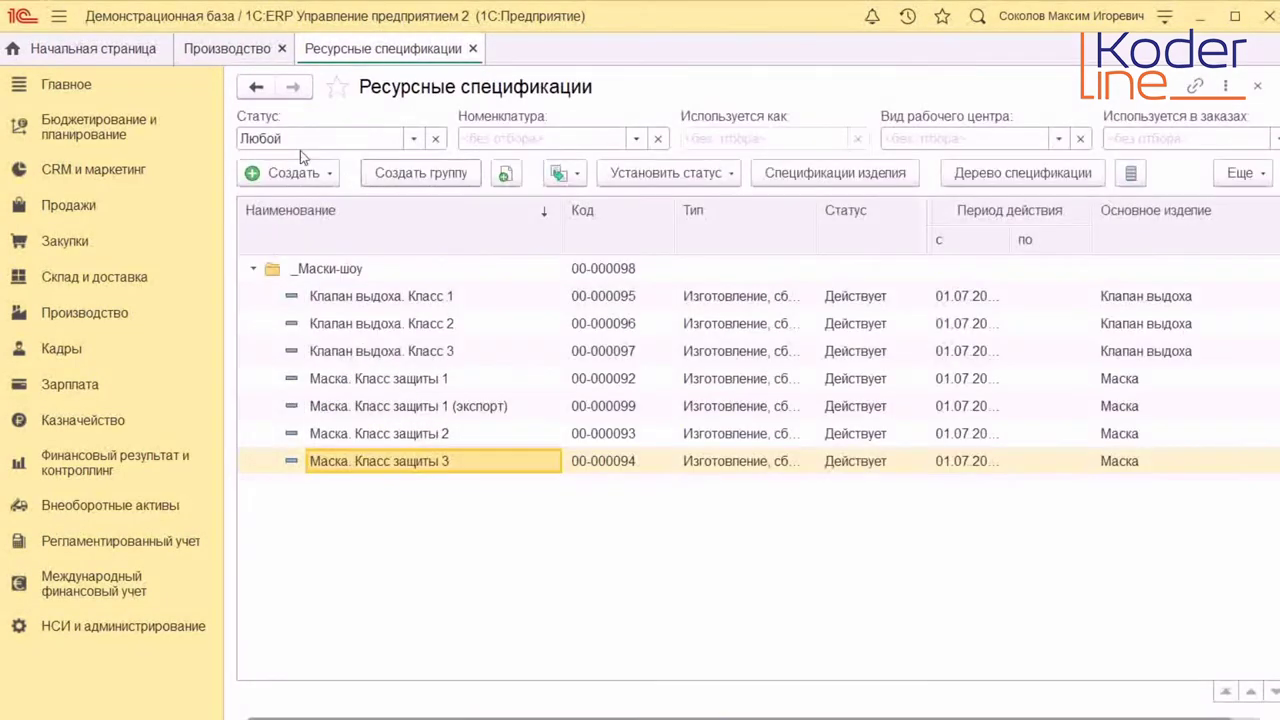
key("Up")
key("Up")
key("Up")
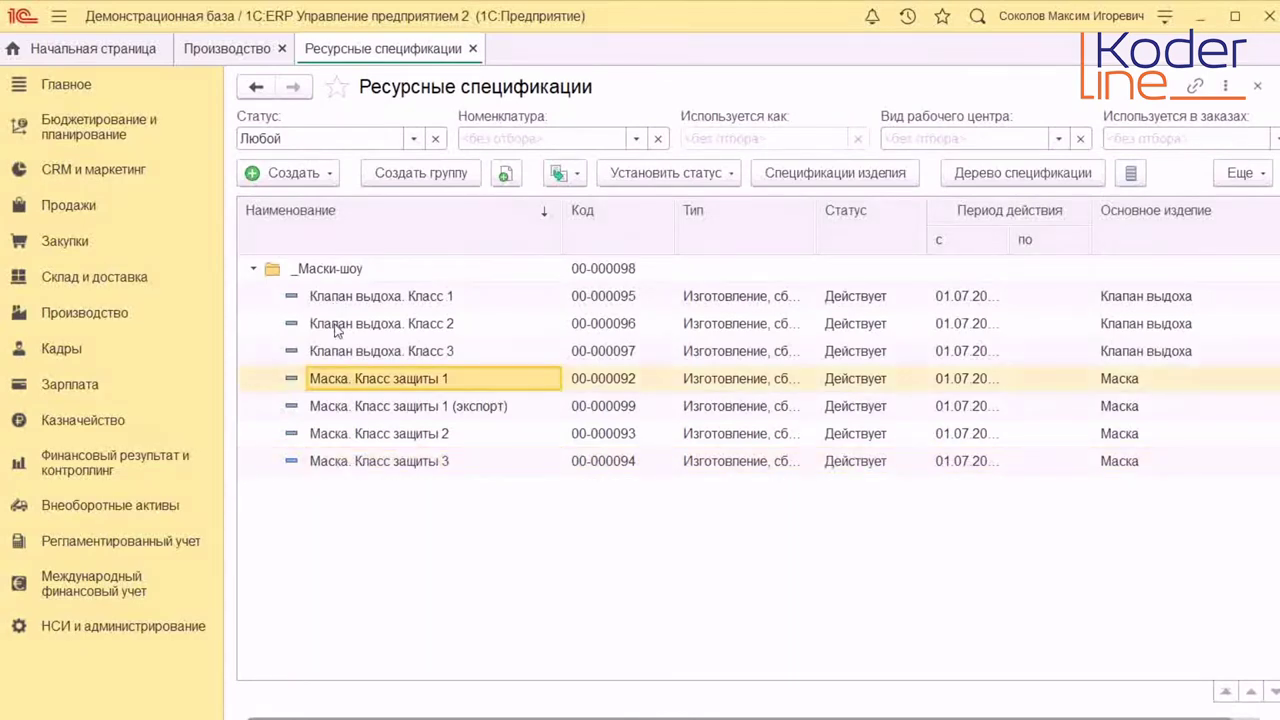
key("Down")
key("Up")
key("Return")
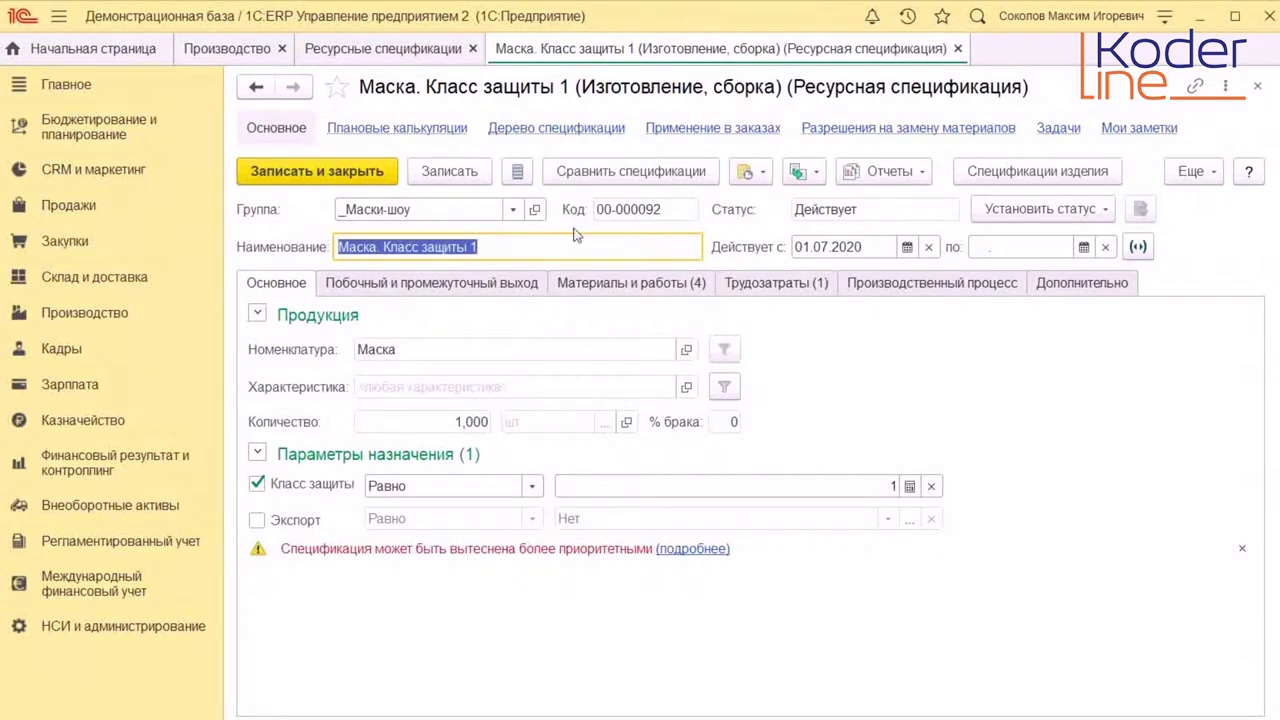
key("Tab")
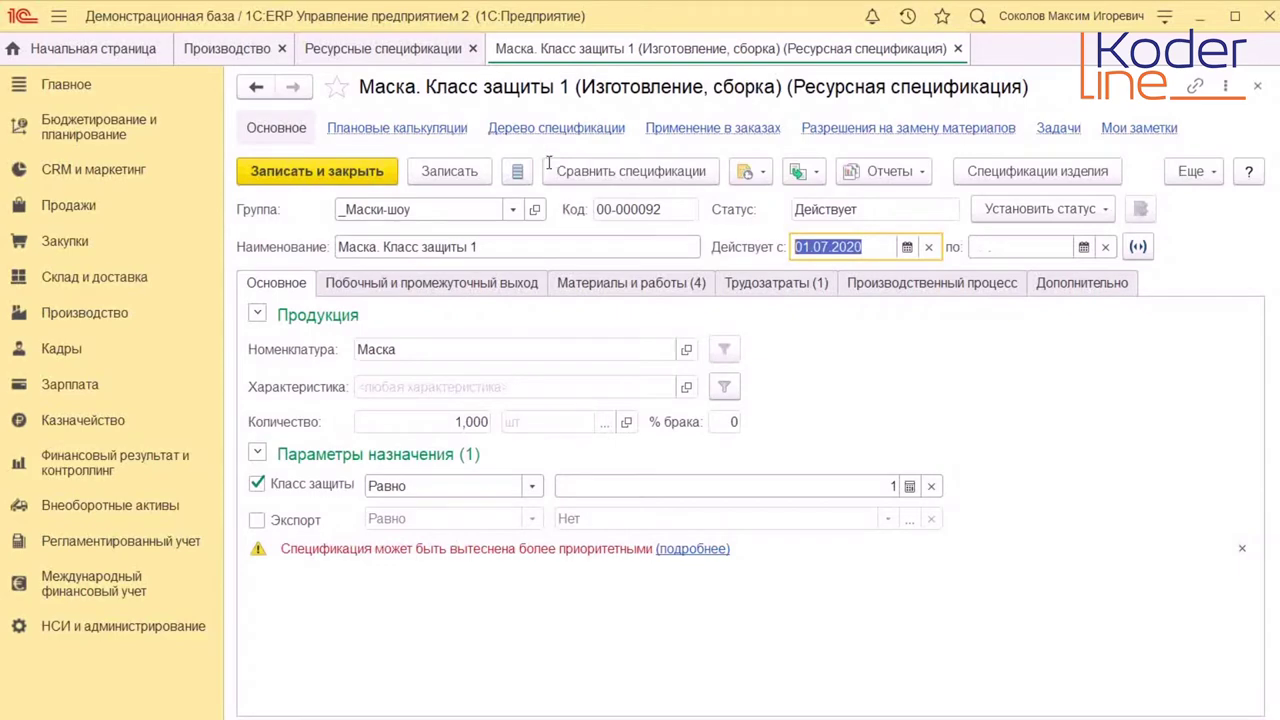
Step: Open the "Маска. Класс защиты 1 (экспорт)" specification from the list, examine its assignment parameters and close it
left_click(334, 48)
key("Down")
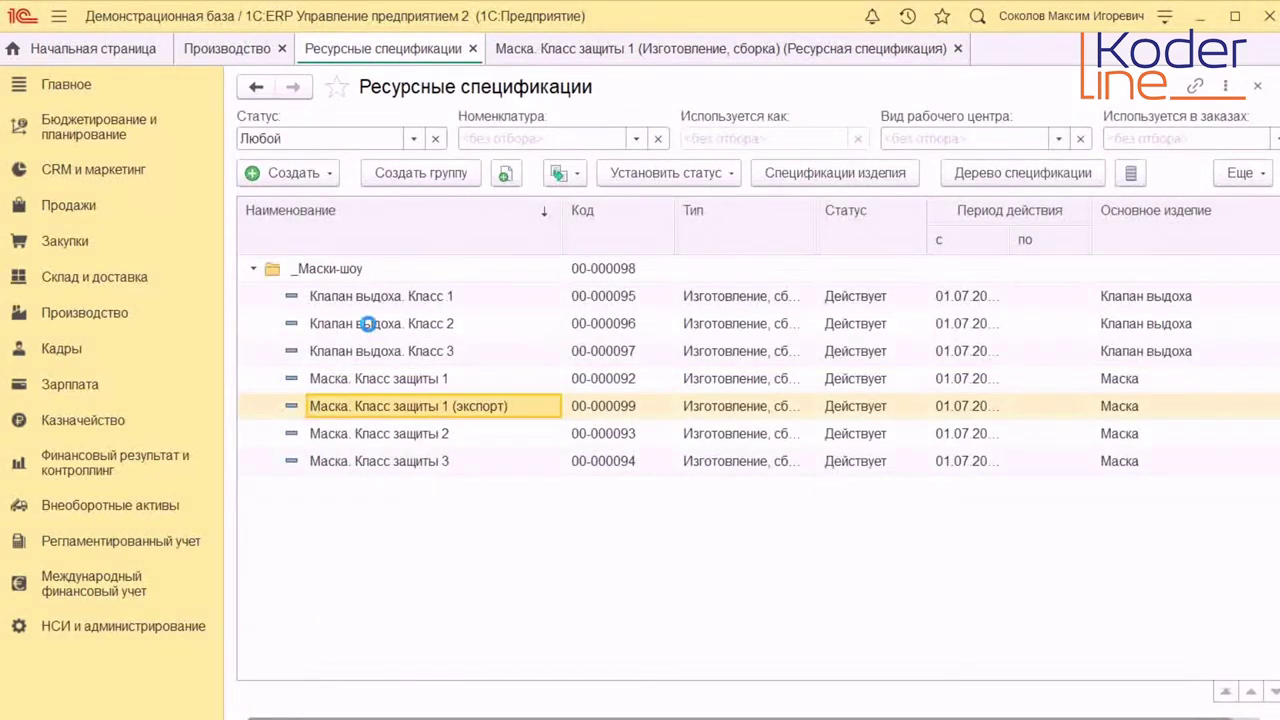
key("Return")
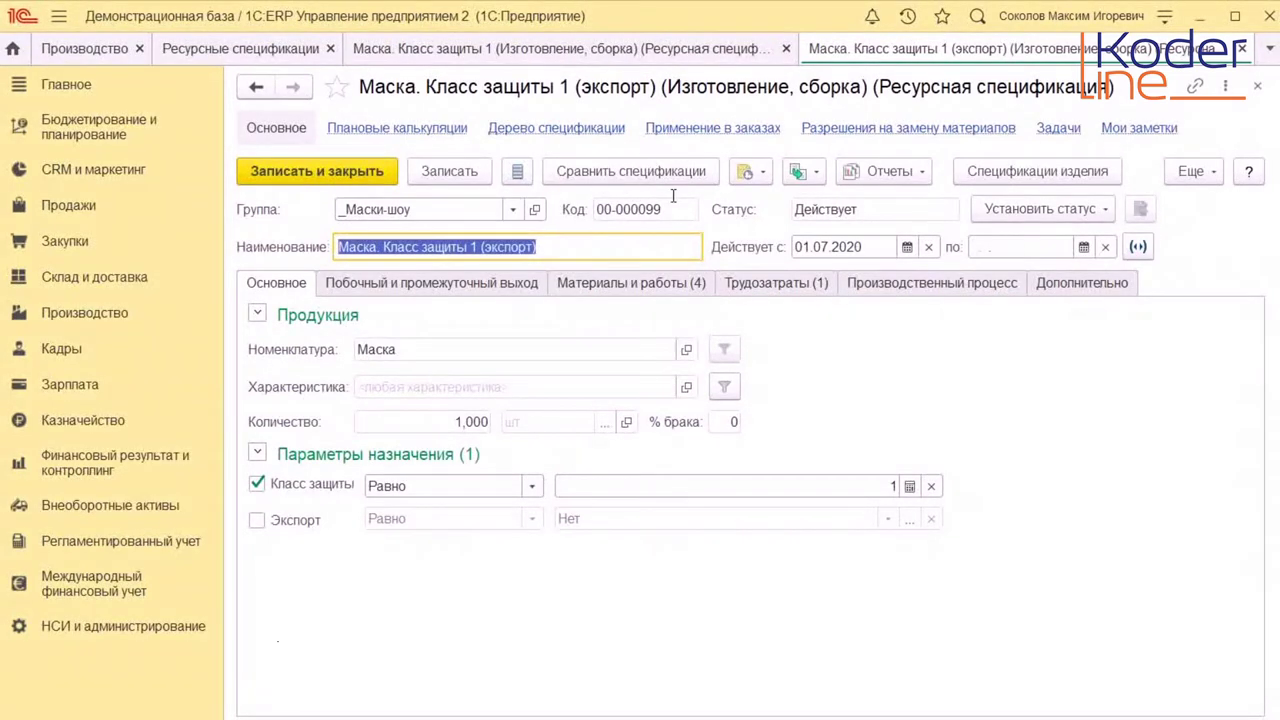
key("Tab")
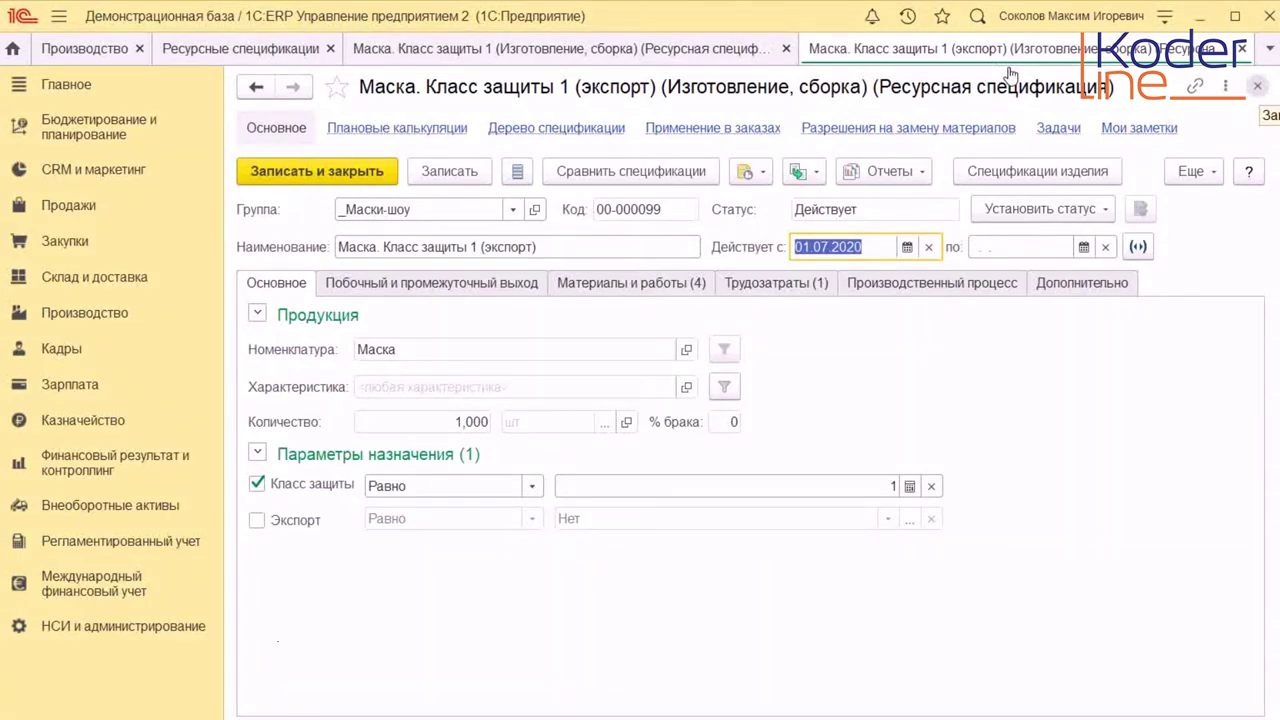
key("Escape")
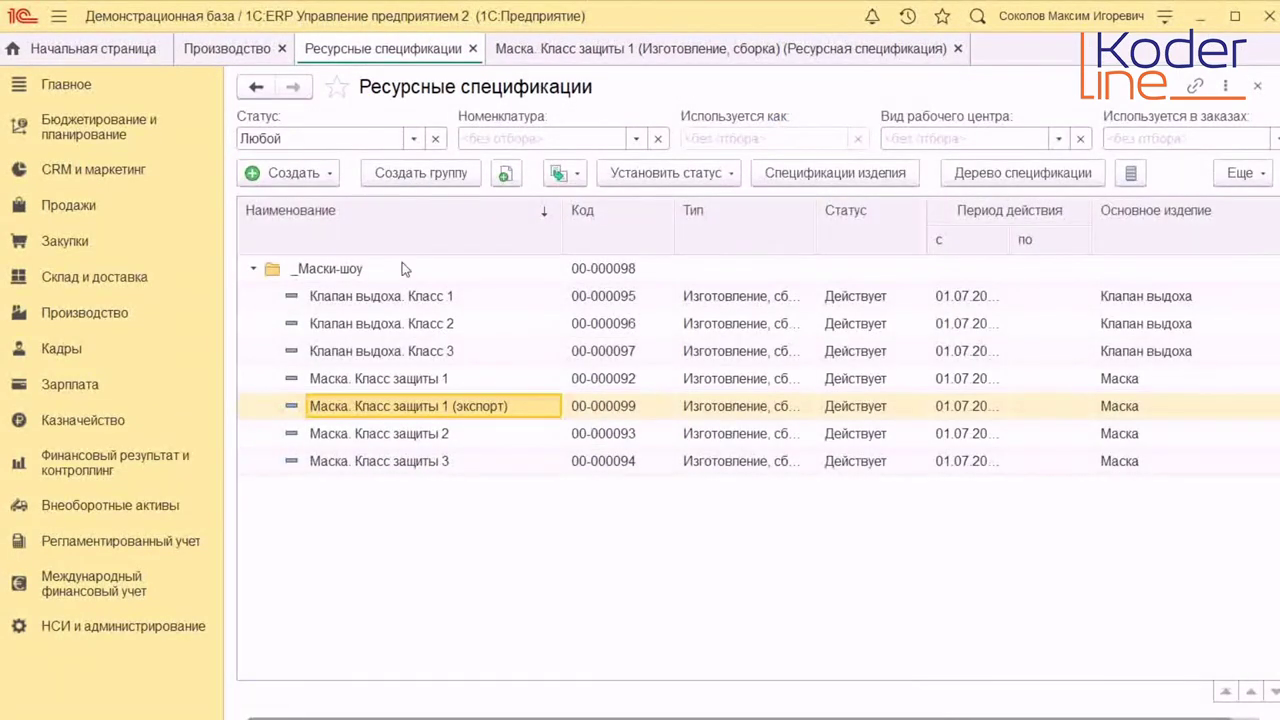
Step: Check which higher-priority specifications can displace "Маска. Класс защиты 1", and close that list and the specification
left_click(568, 48)
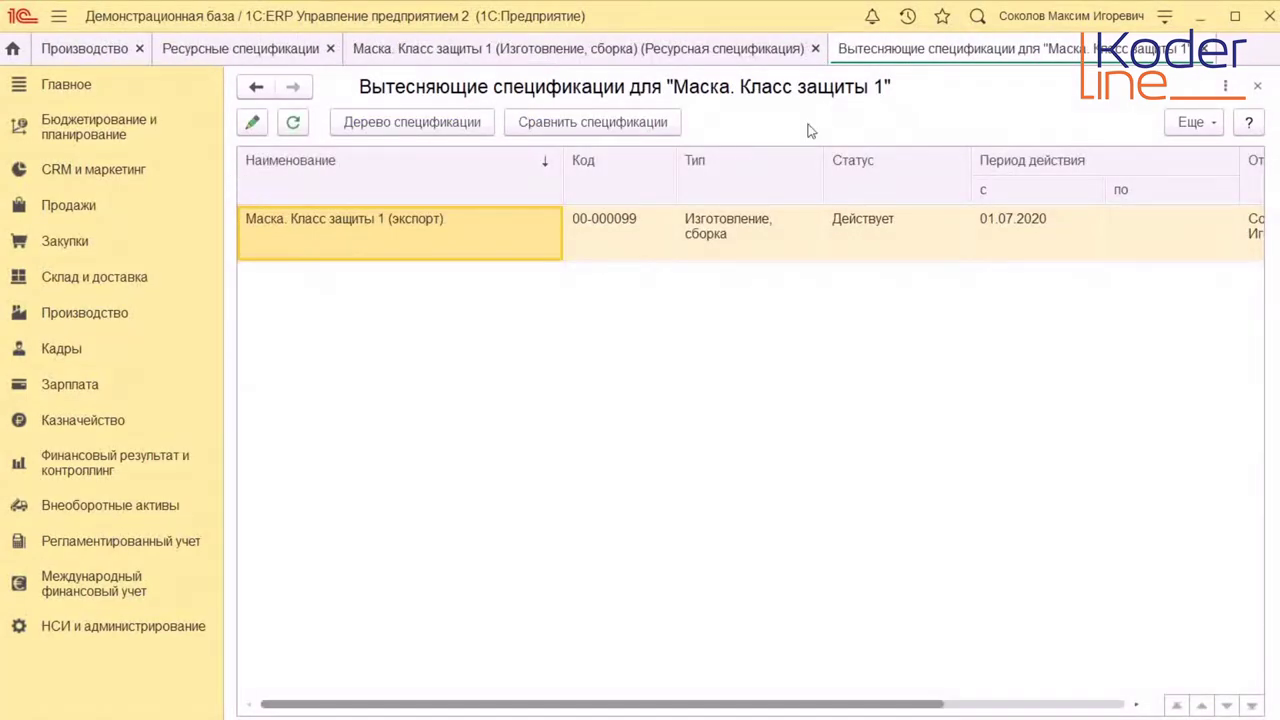
key("Escape")
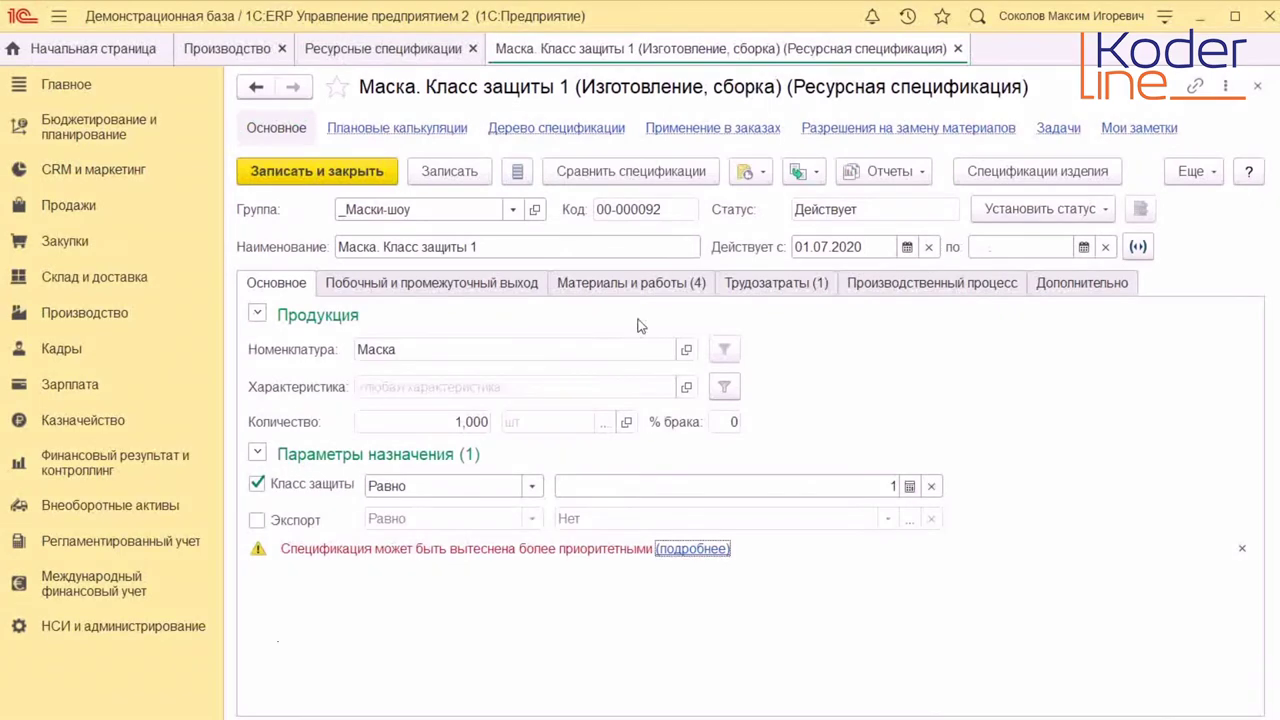
key("Escape")
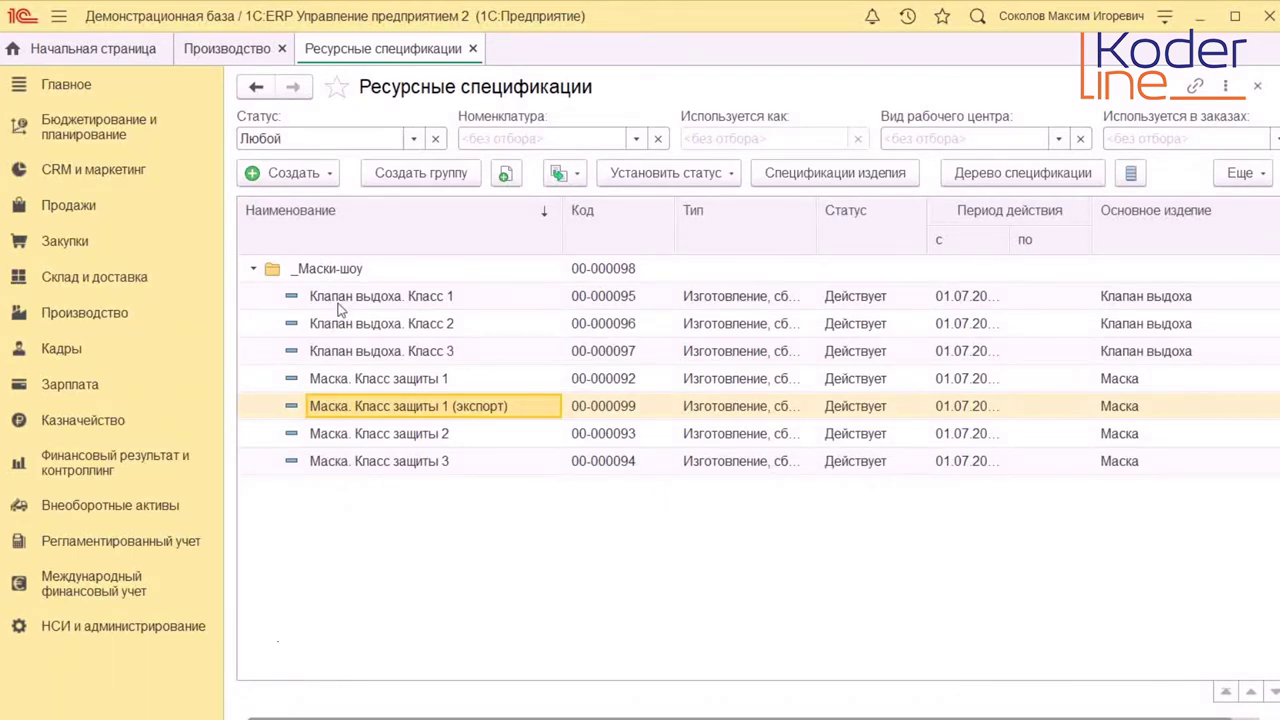
Step: Open the "Маска. Класс защиты 1" resource specification, review its materials down to "Клапан выдоха", and close it
key("Up")
key("Return")
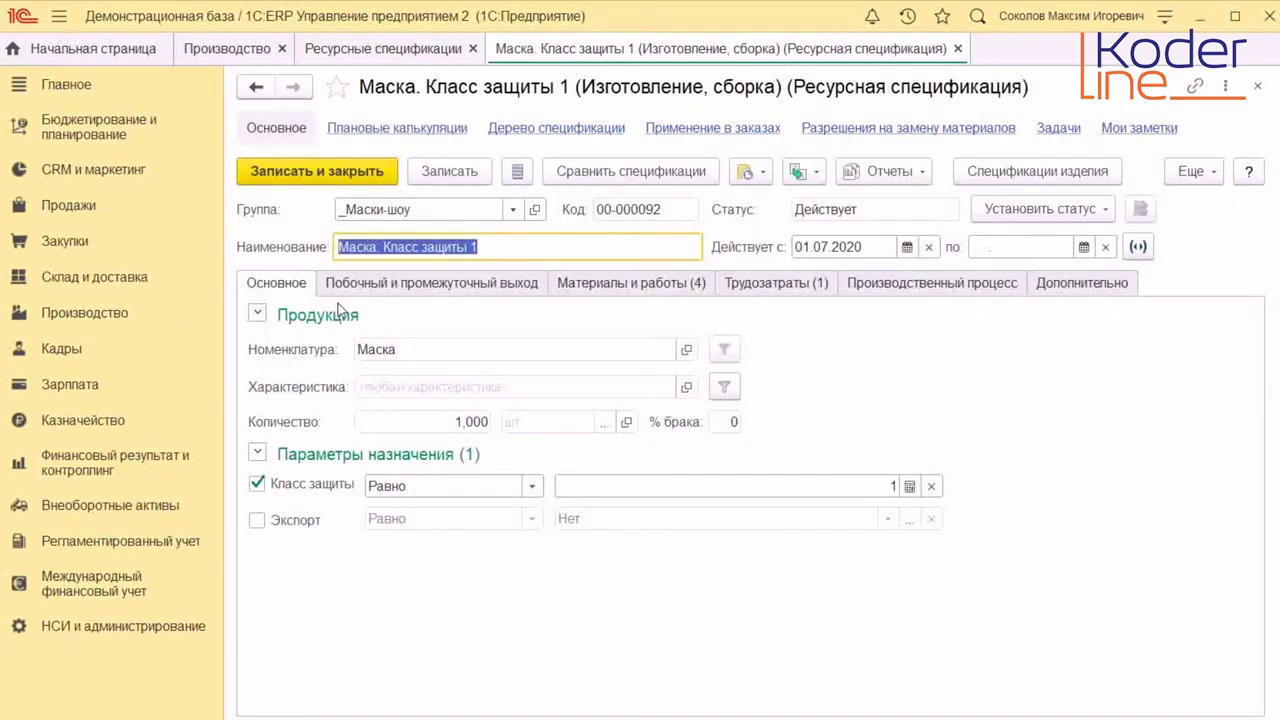
left_click(405, 385)
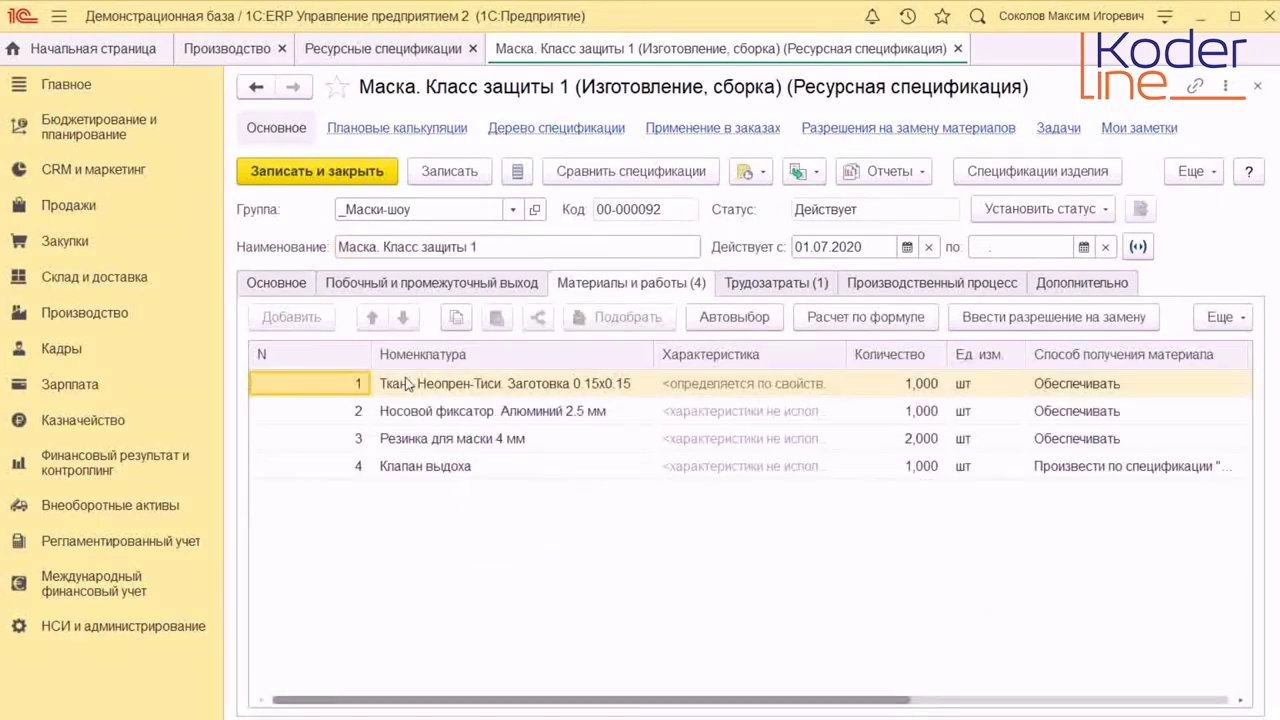
key("Down")
key("Down")
key("Down")
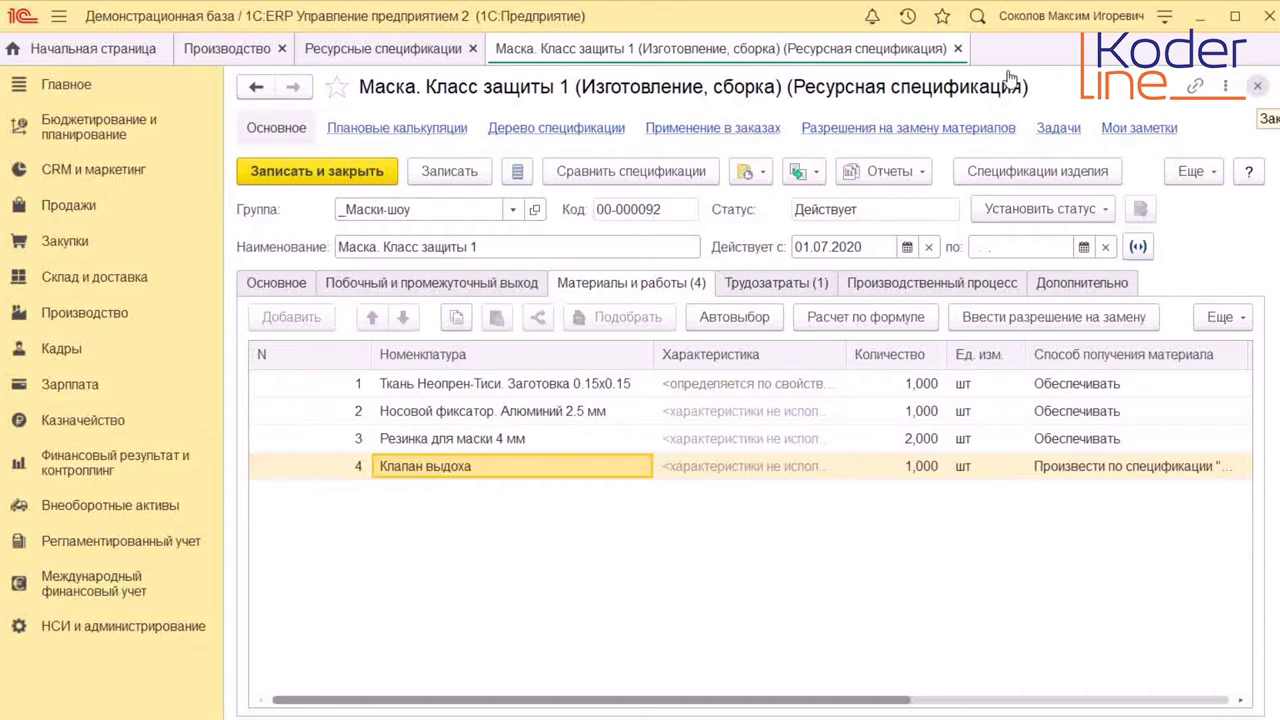
key("Escape")
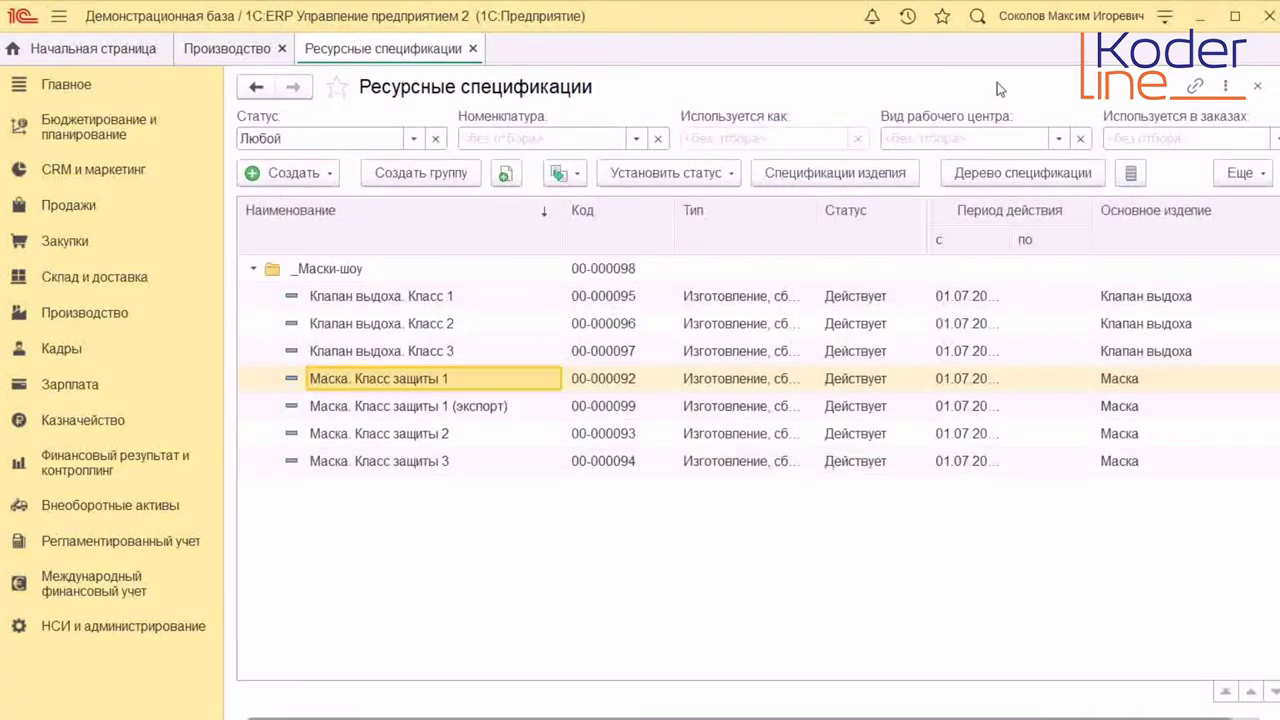
Step: Open the latest customer order from "АВИКА" in the sales orders list and review its goods and additional details
left_click(70, 205)
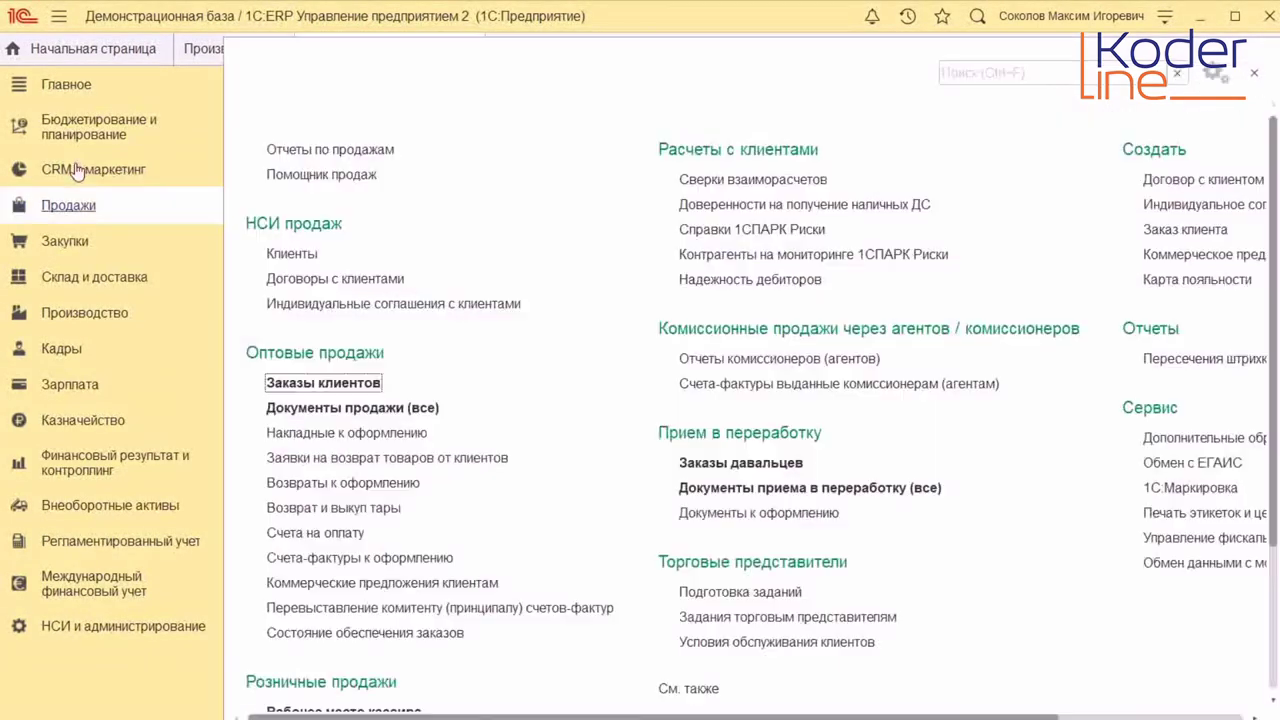
left_click(273, 304)
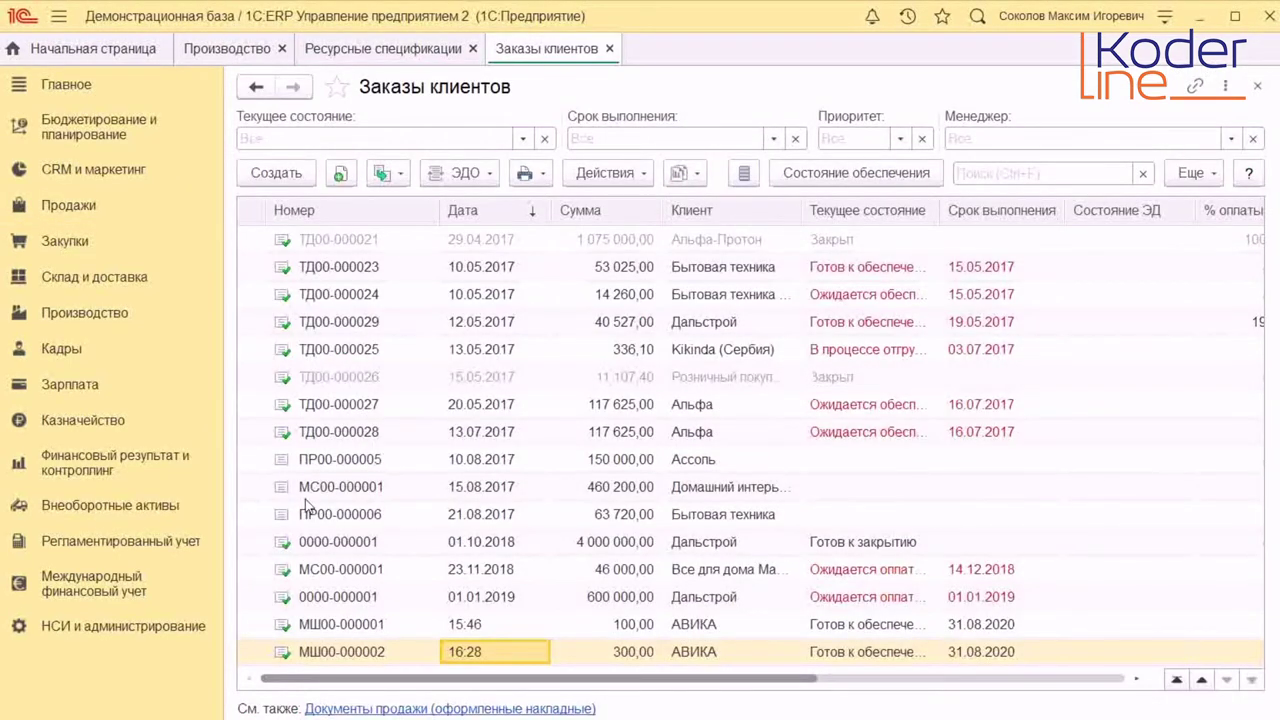
key("Left")
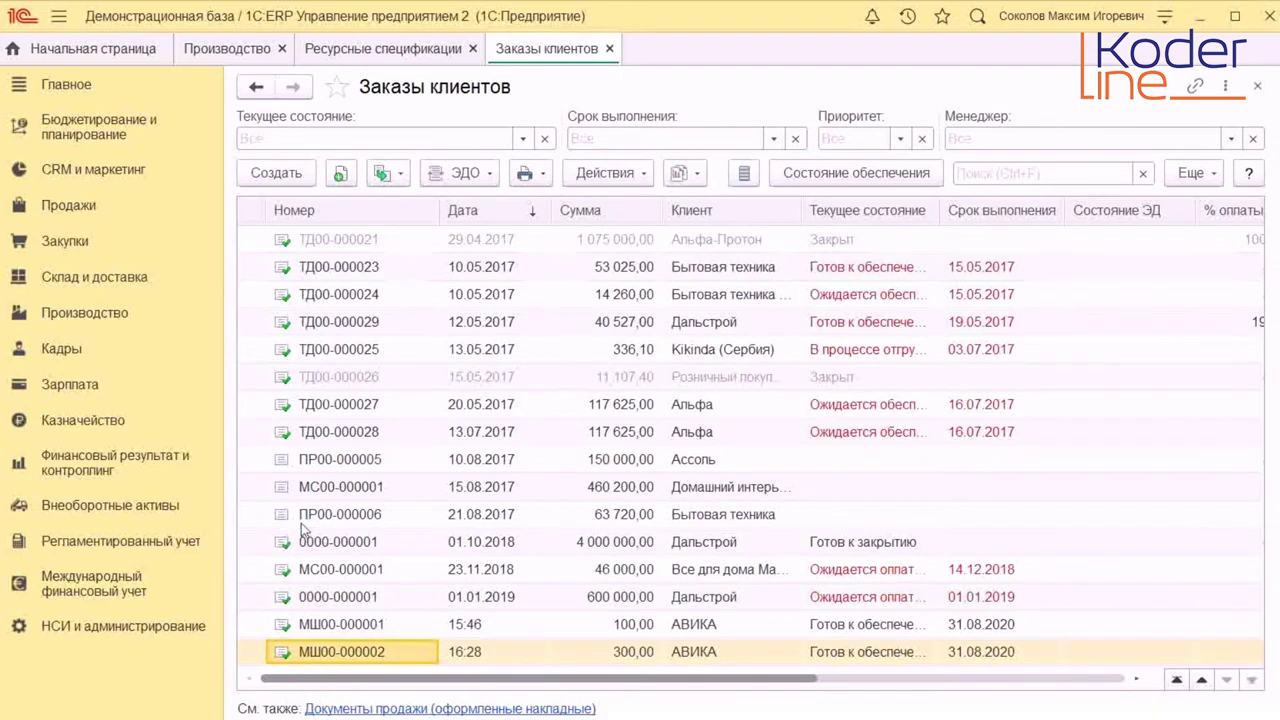
key("Return")
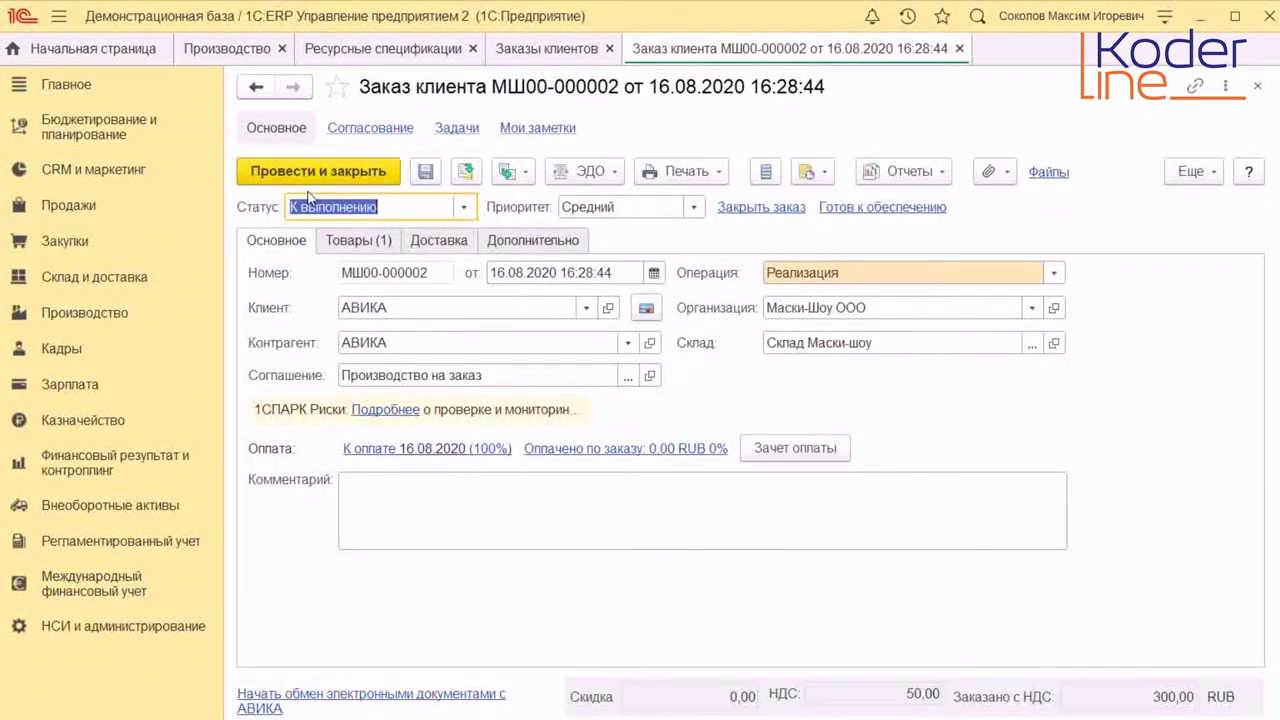
key("ctrl+Page_Down")
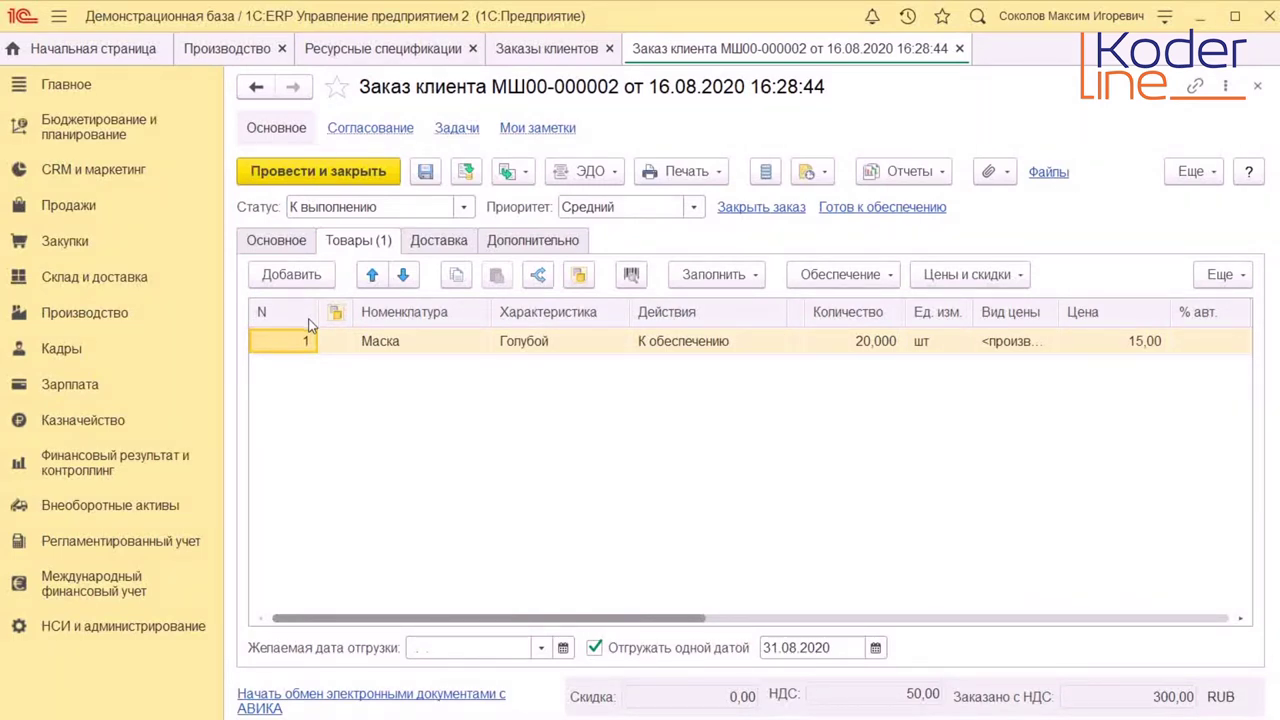
key("ctrl+Page_Down")
key("ctrl+Page_Down")
Step: Create a production order based on the open customer order
left_click(465, 171)
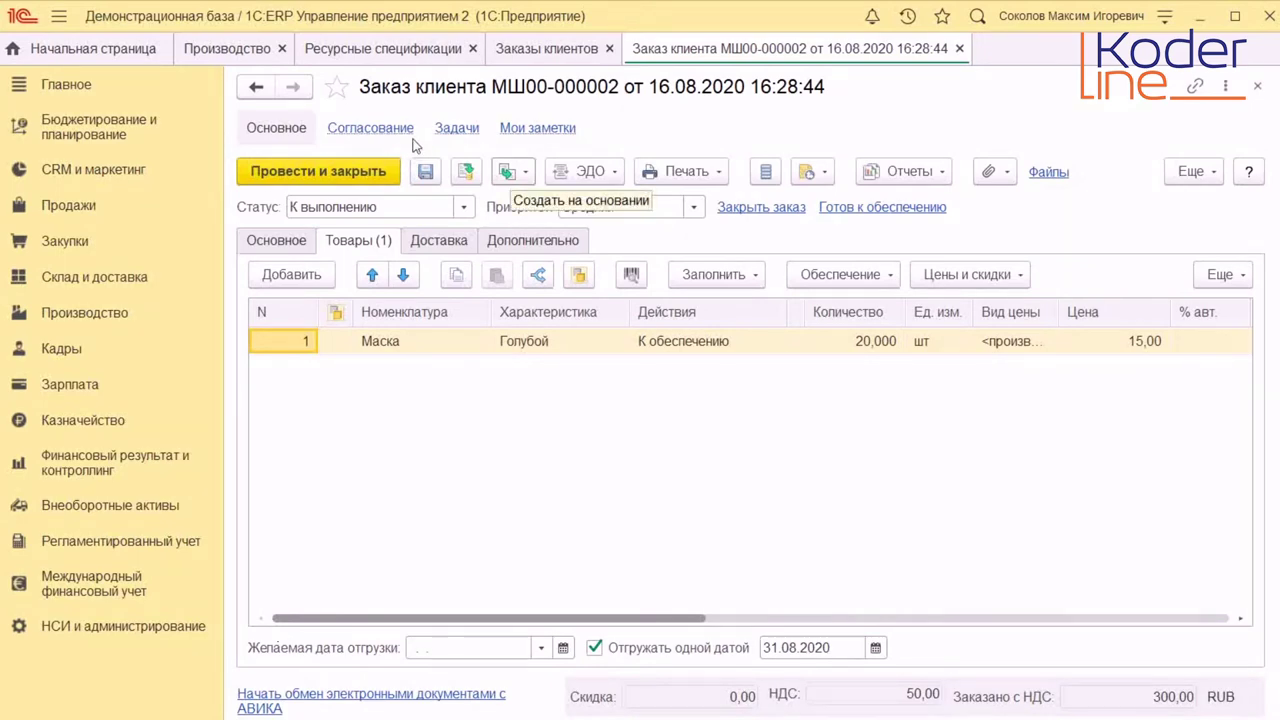
left_click(510, 171)
key("Down")
key("Down")
key("Return")
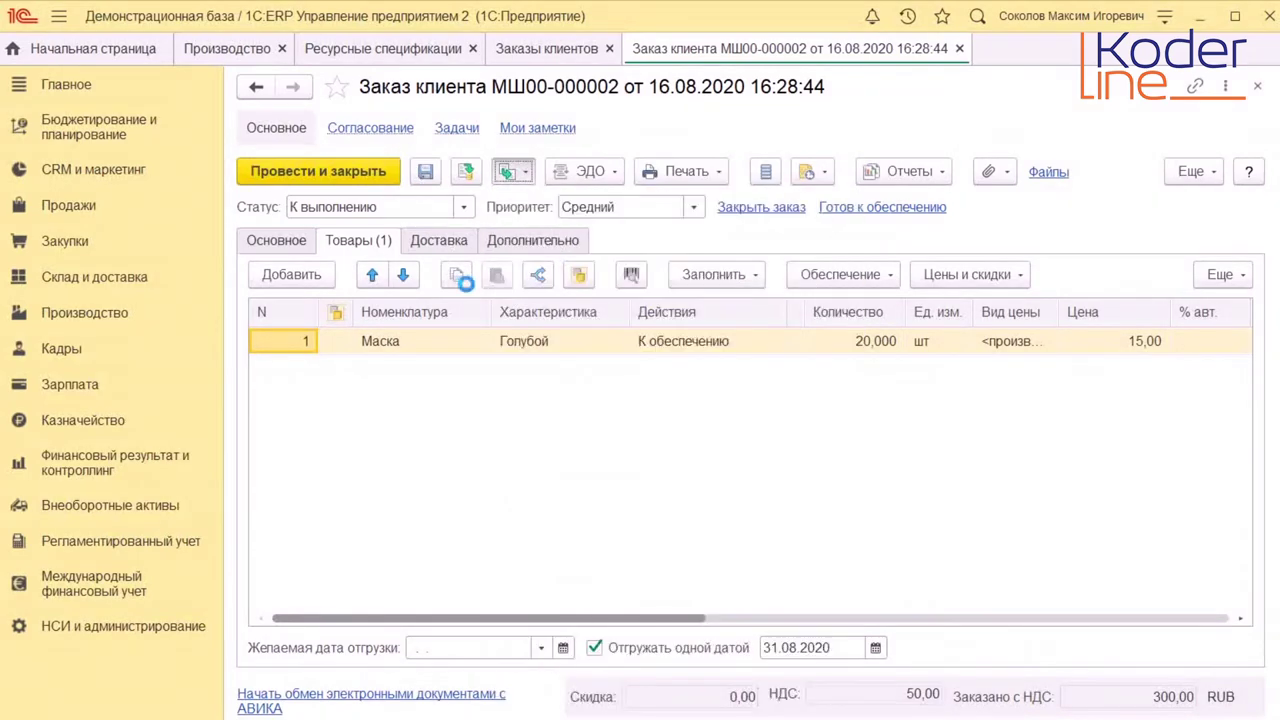
Step: Set the production order's dispatching department to "Маски-шоу"
left_click(685, 366)
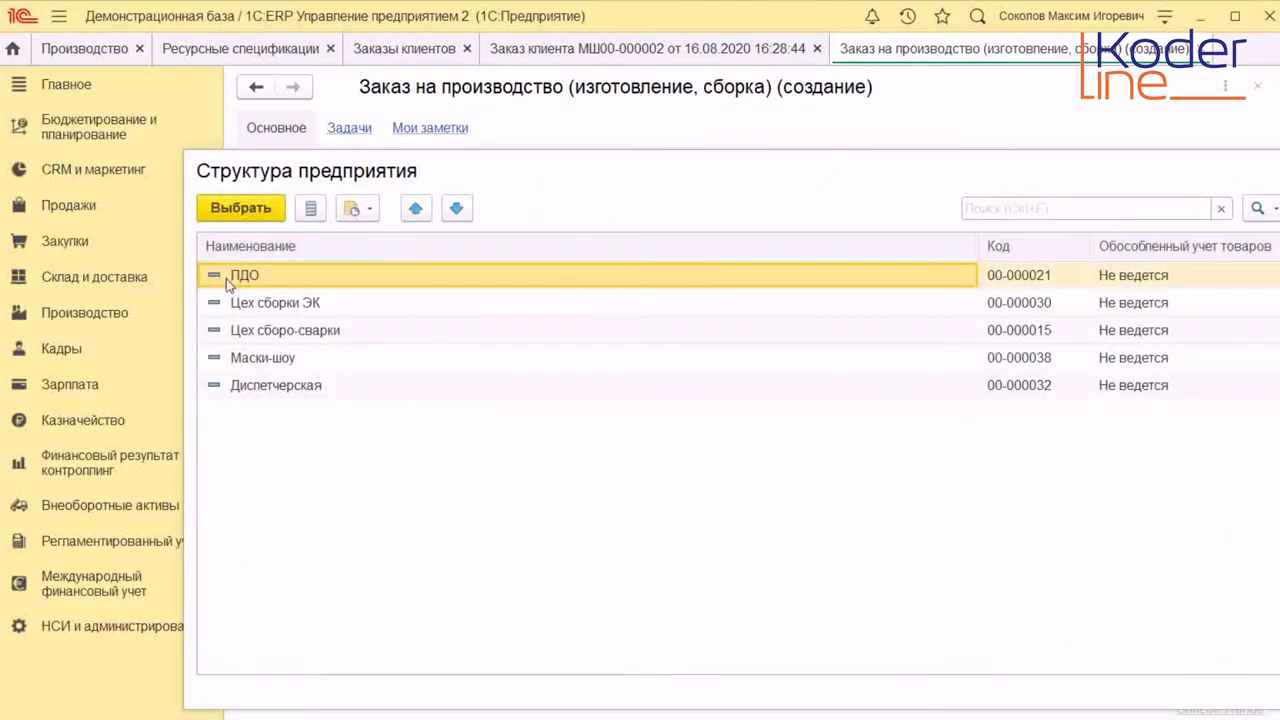
key("Down")
key("Down")
key("Down")
key("Return")
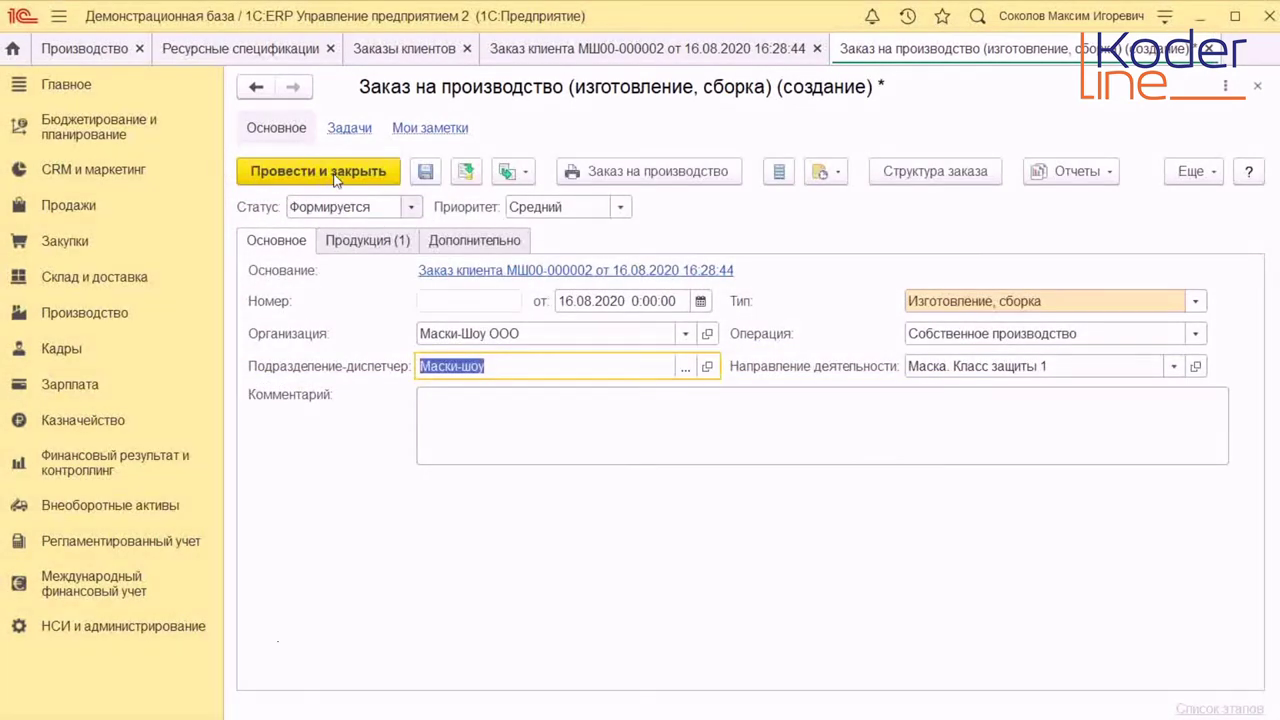
Step: Check the specification selected for the product, then set the production order's status to "К производству" and post it
key("ctrl+Page_Down")
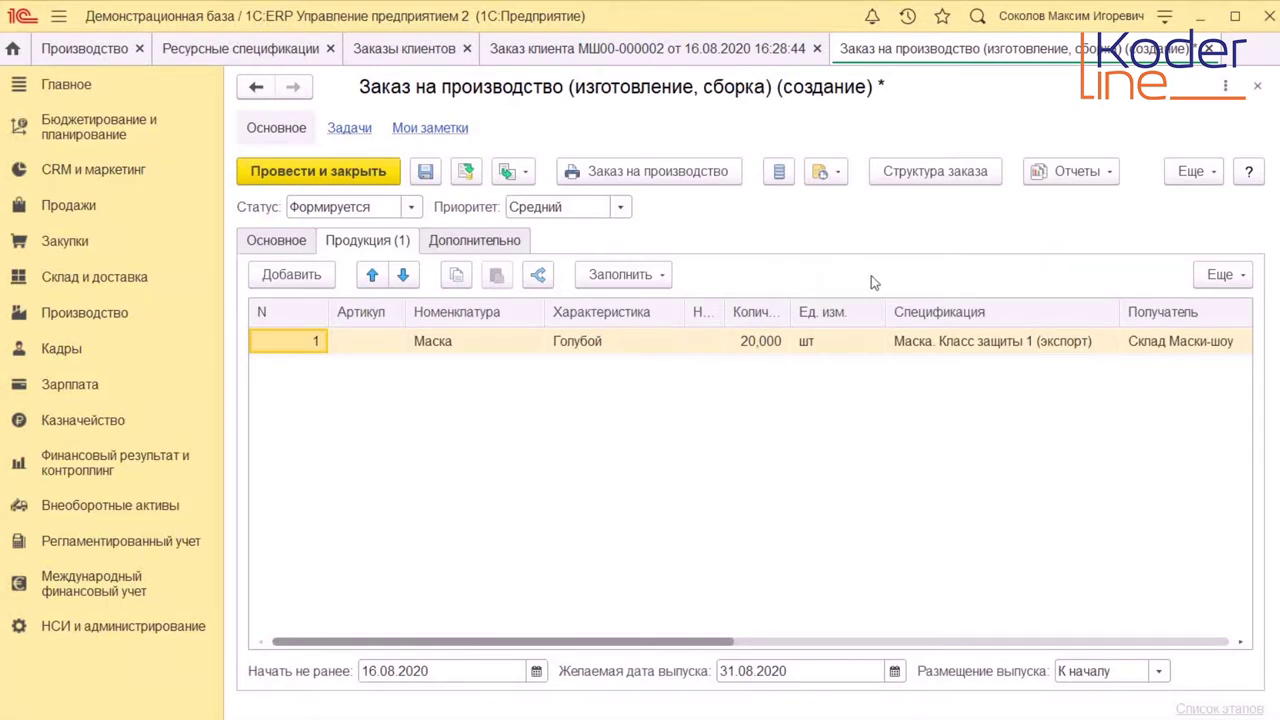
left_click(330, 207)
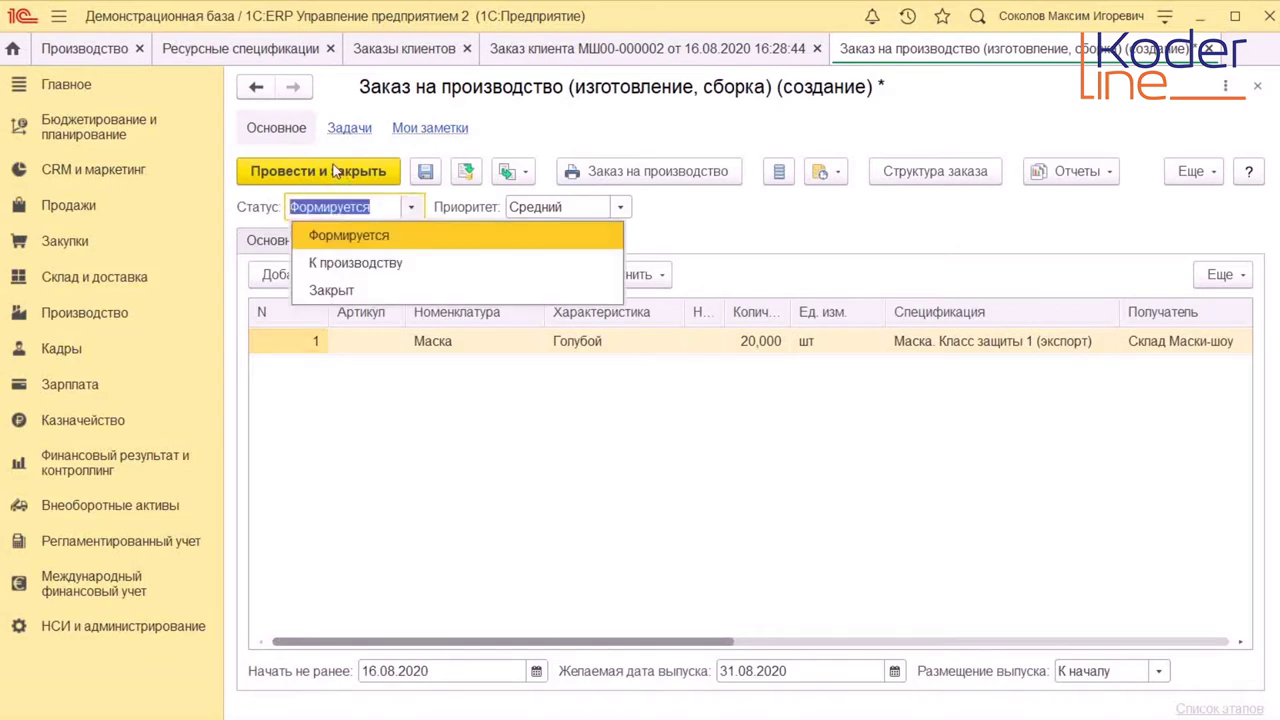
key("Down")
key("Return")
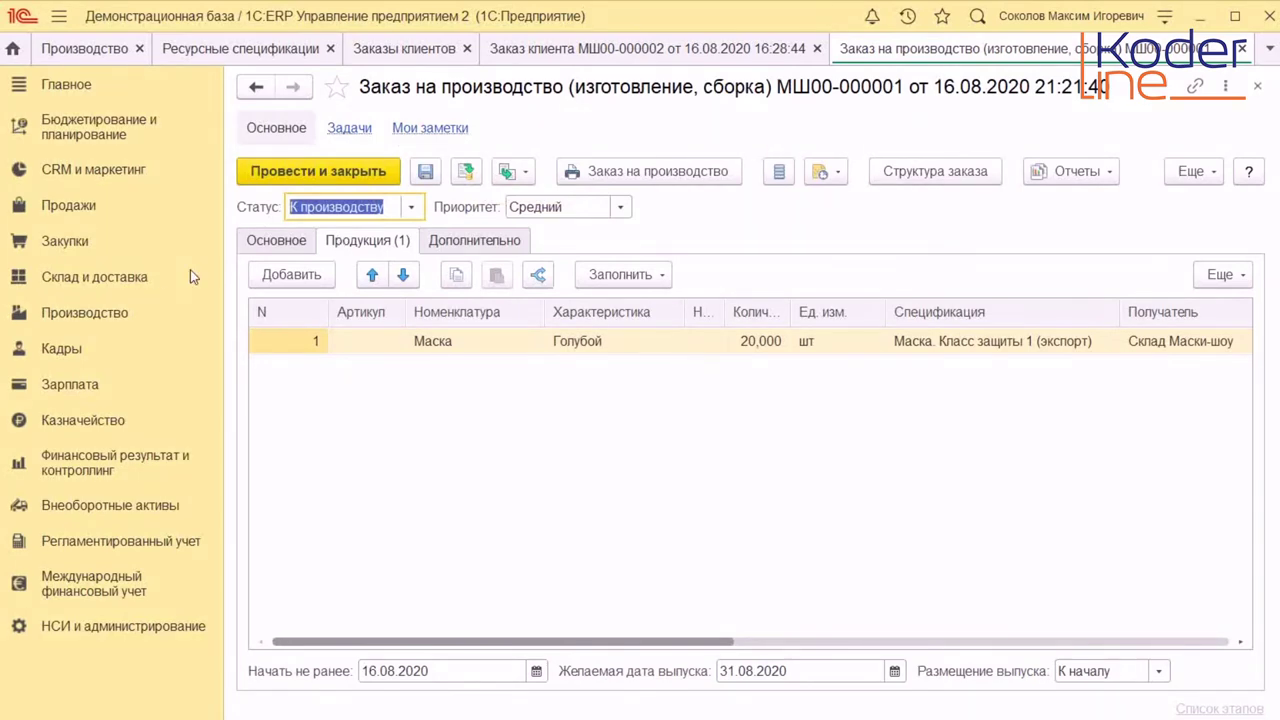
Step: Generate the production stages for the new order in the production order queue, without optional reservation or scheduling
left_click(85, 312)
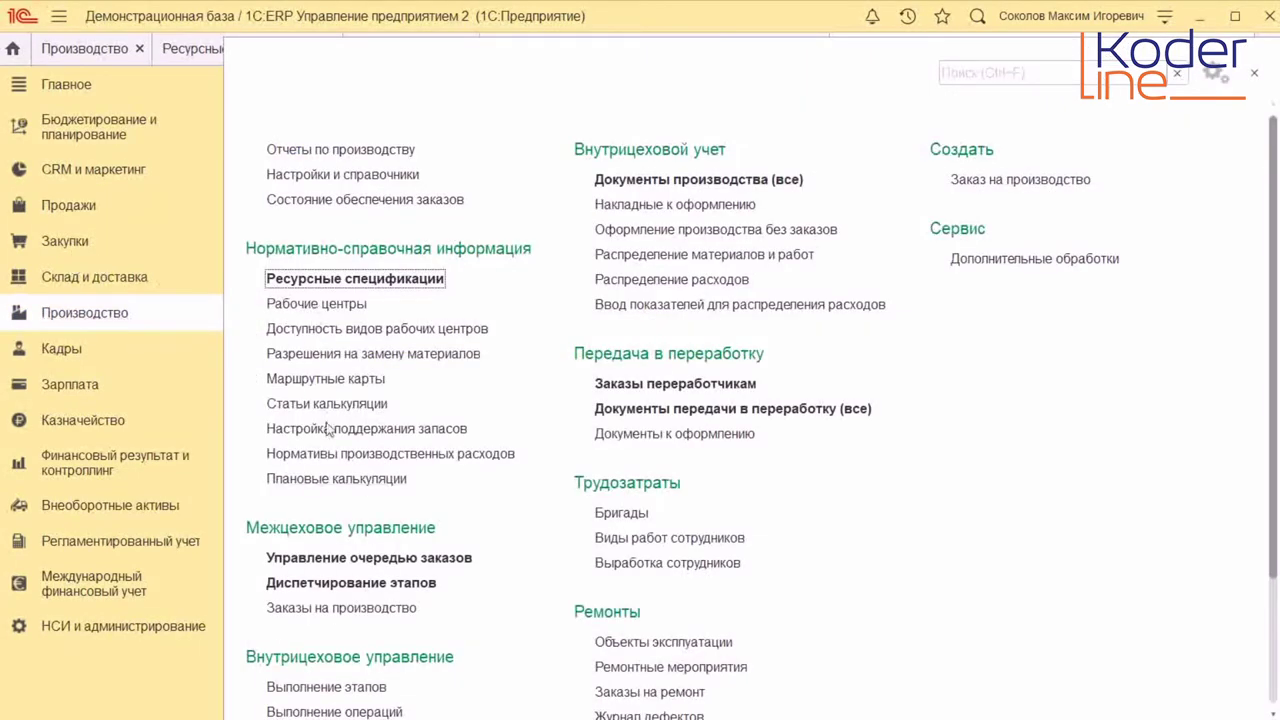
left_click(369, 557)
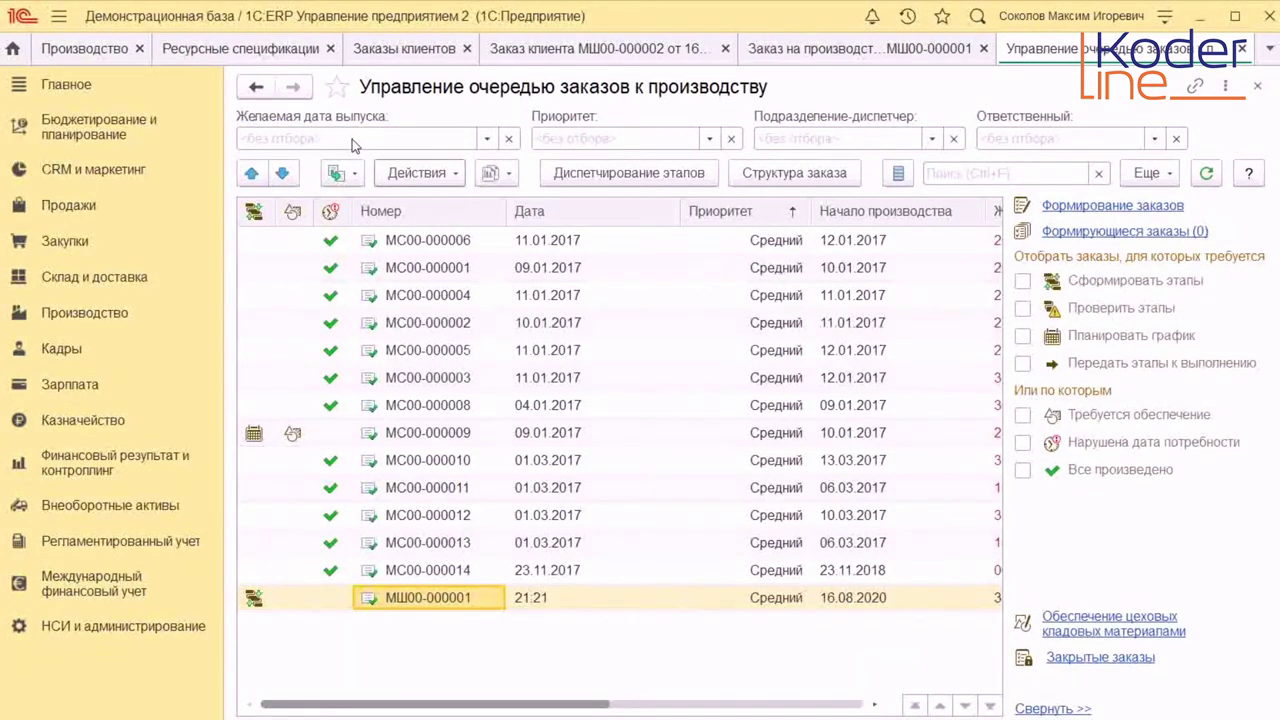
left_click(383, 174)
left_click(430, 203)
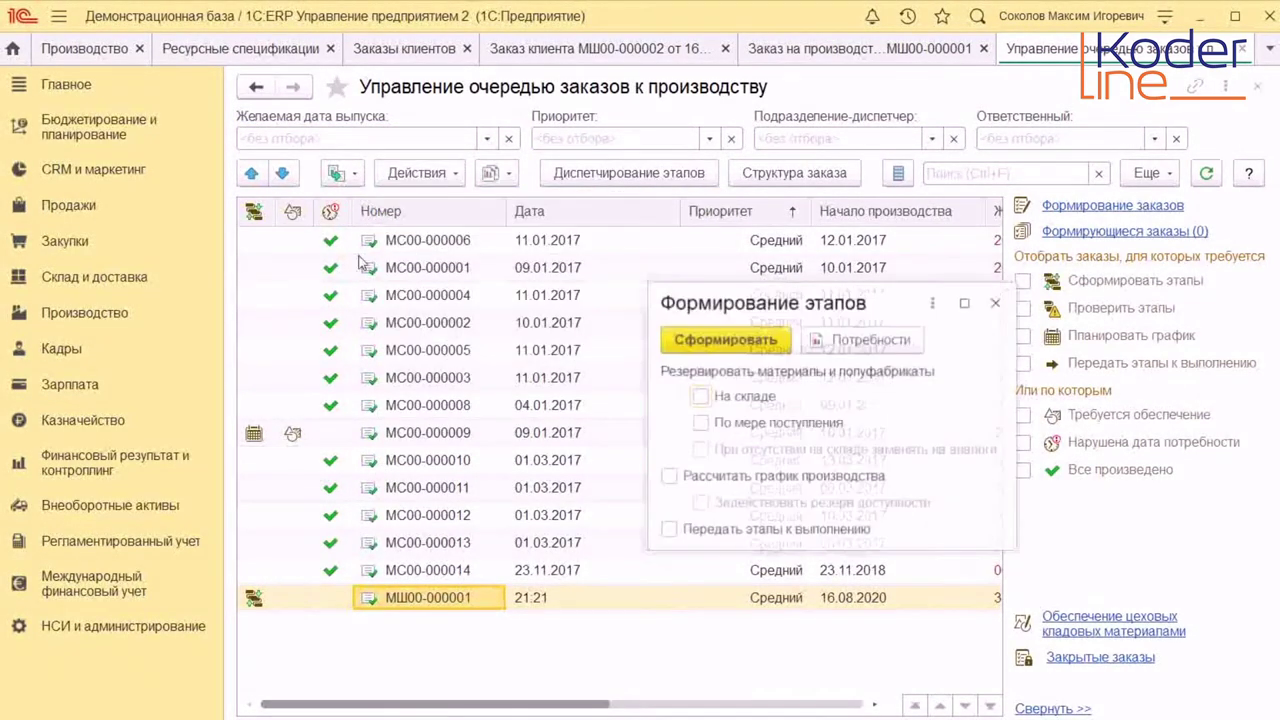
key("Return")
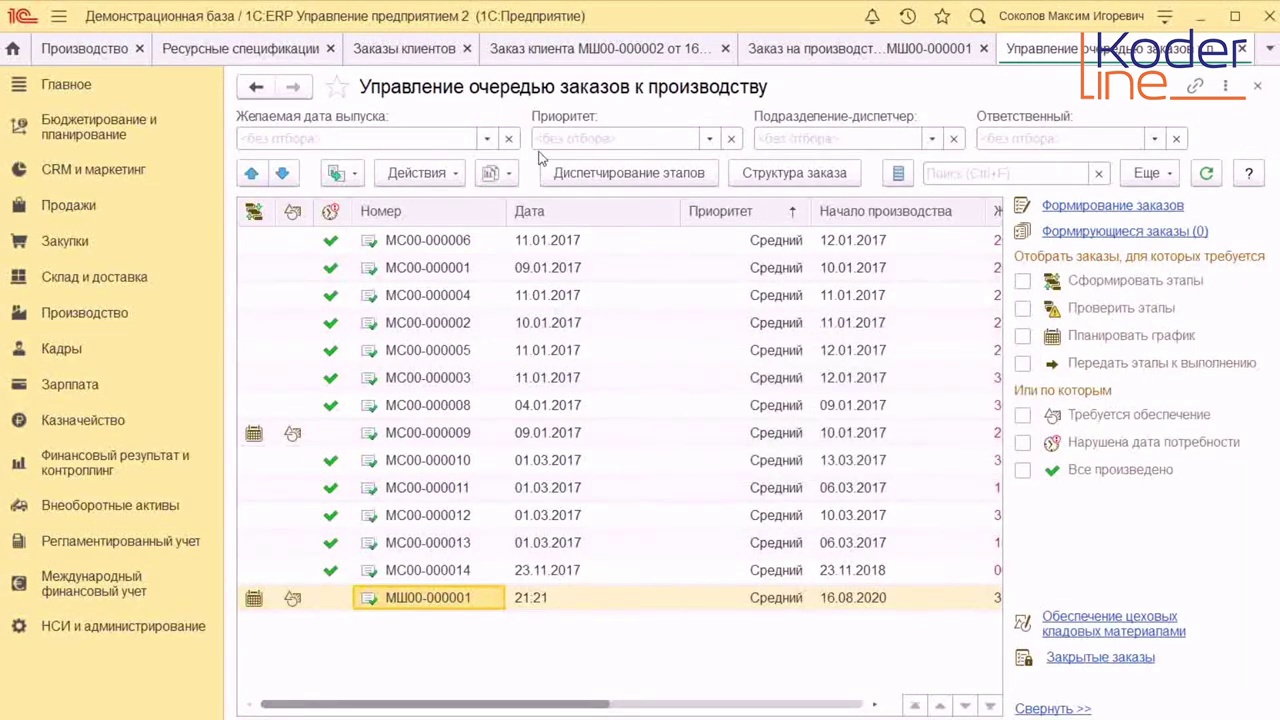
Step: Show the stages of the new order in stage dispatching and open the "Сборка маски" stage
left_click(560, 172)
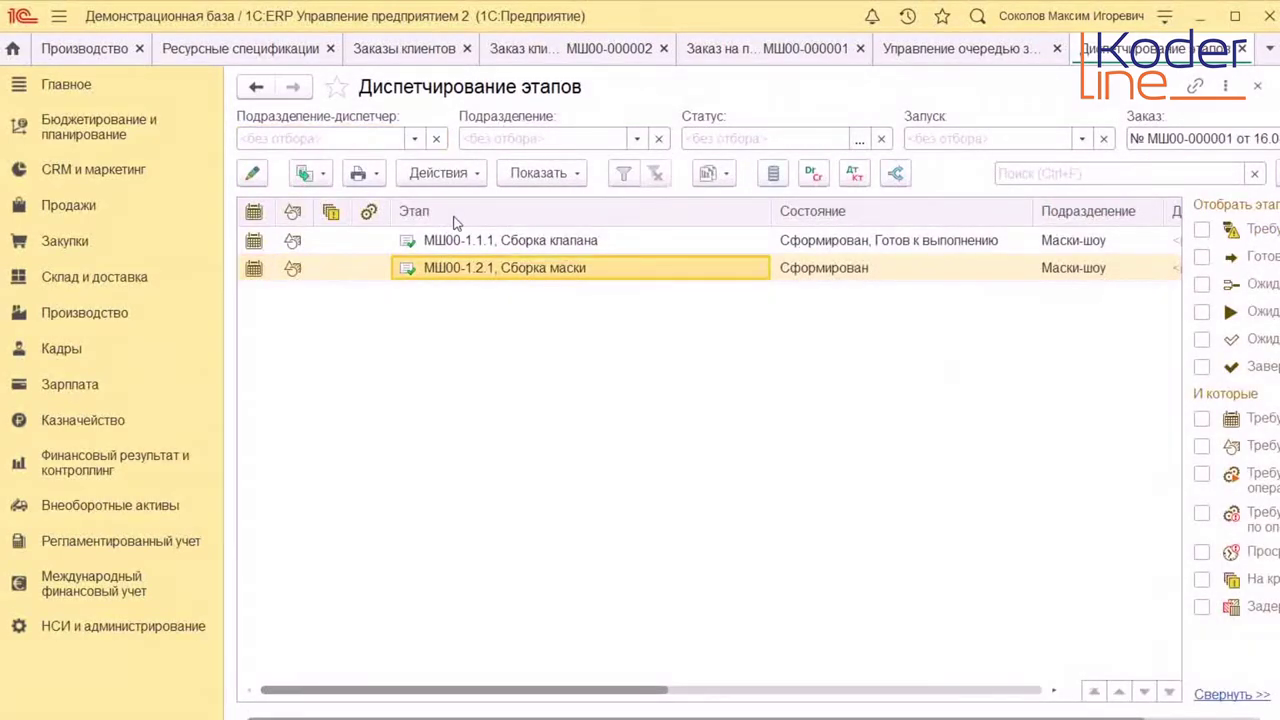
scroll(550, 558, "right", 3)
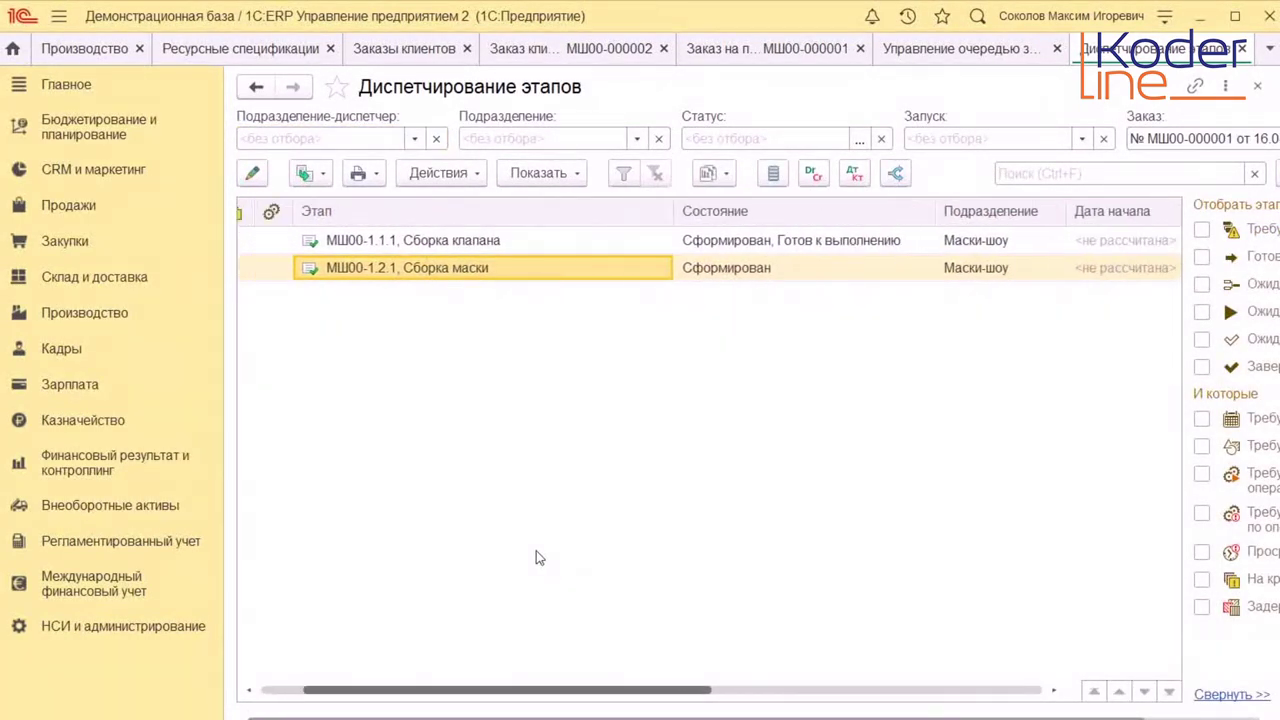
scroll(537, 554, "left", 3)
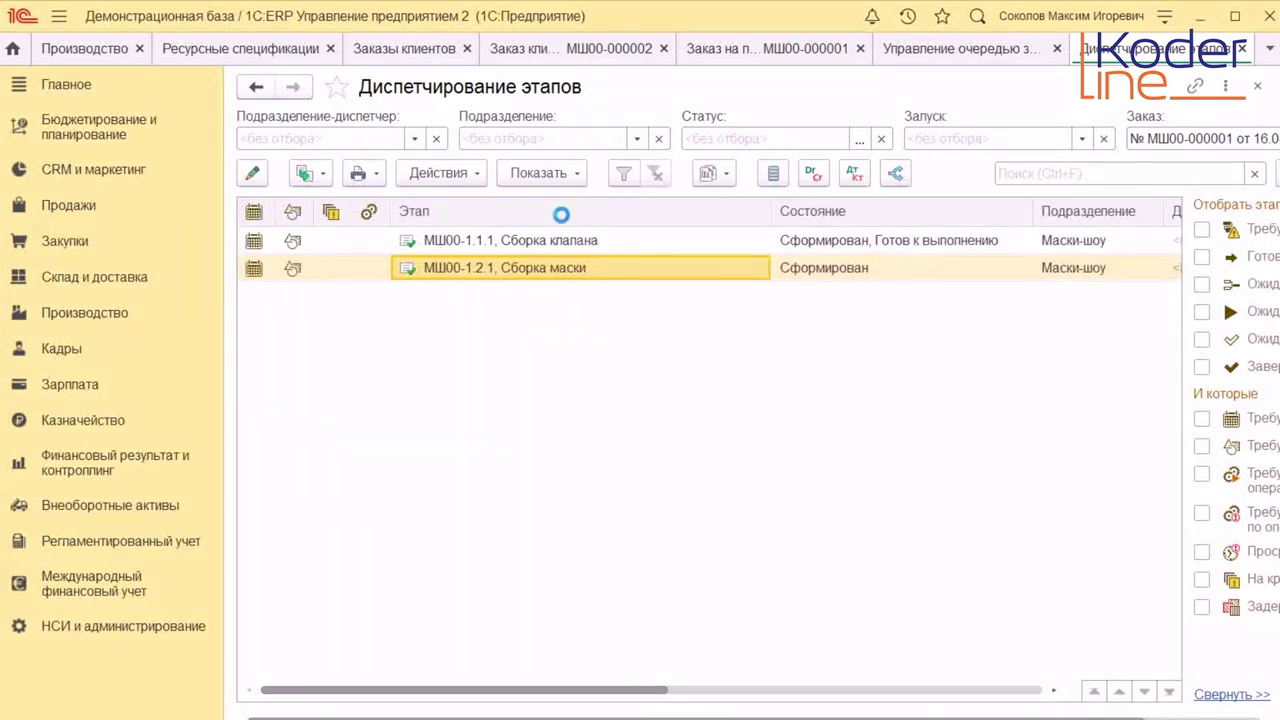
key("Return")
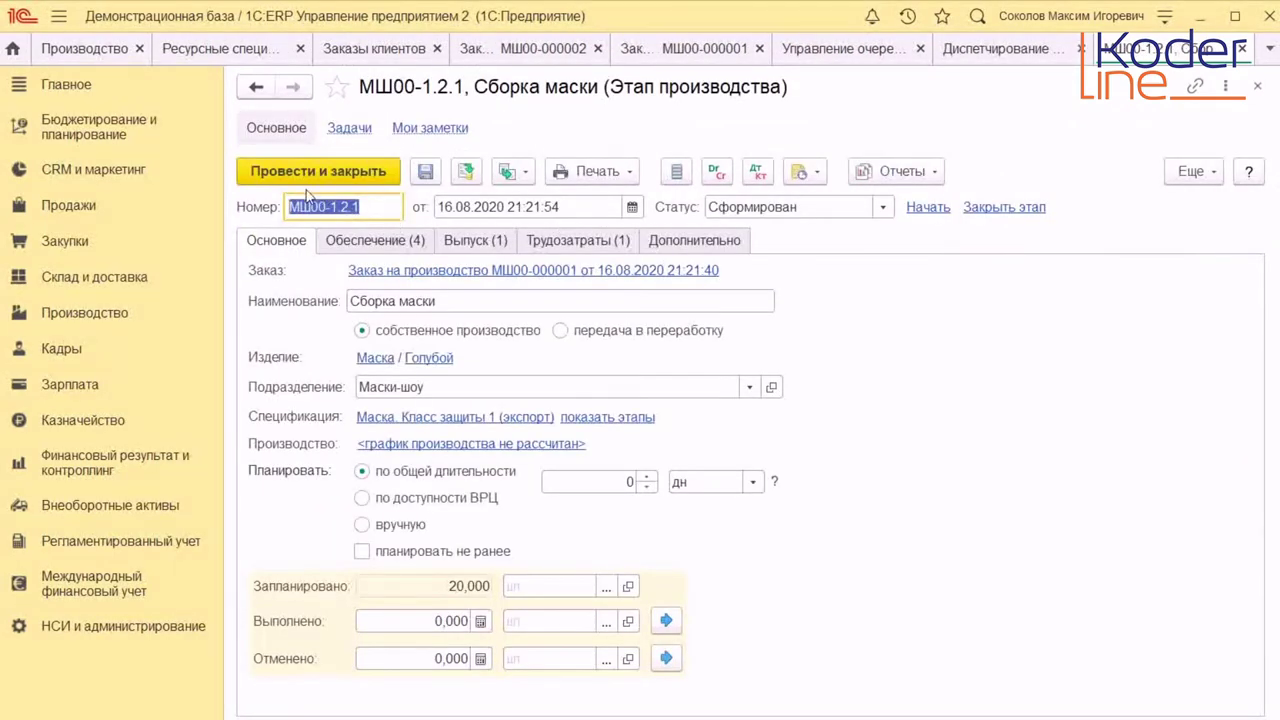
Step: Examine the materials supplied to the "Сборка маски" stage and the specification used to produce "Клапан выдоха"
left_click(375, 240)
left_click(325, 341)
key("Down")
key("Down")
key("Down")
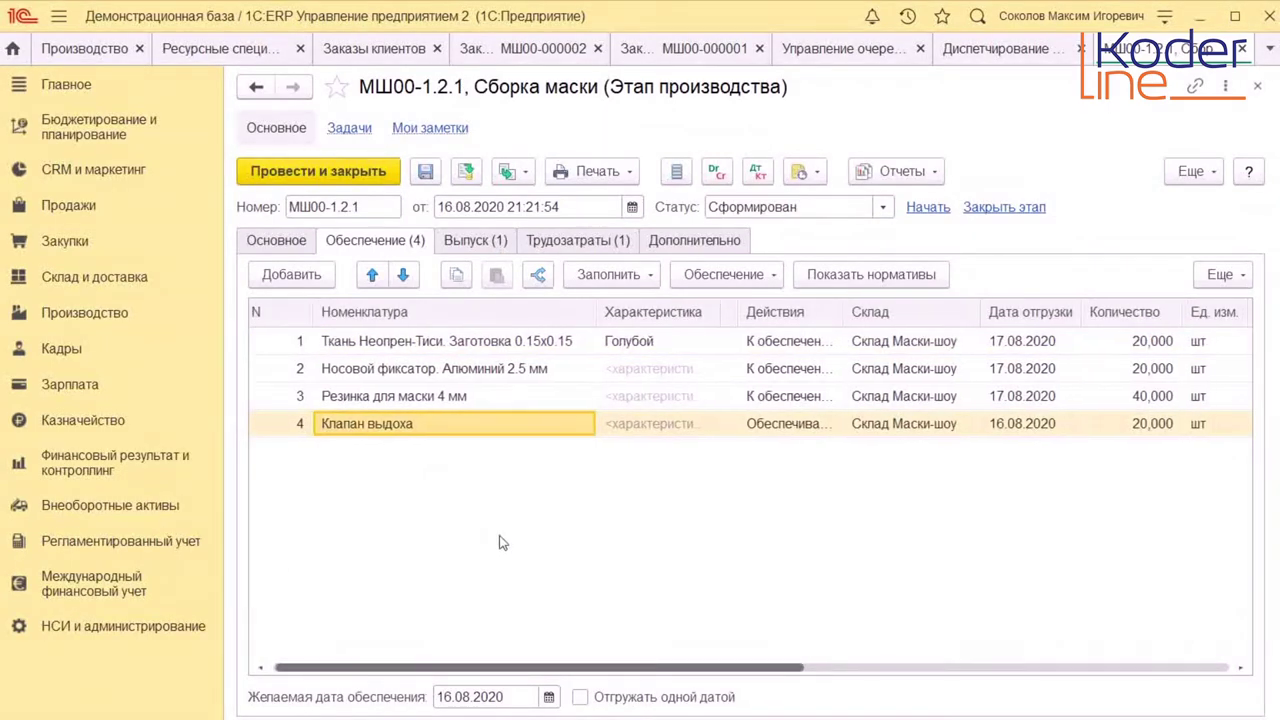
scroll(615, 540, "right", 5)
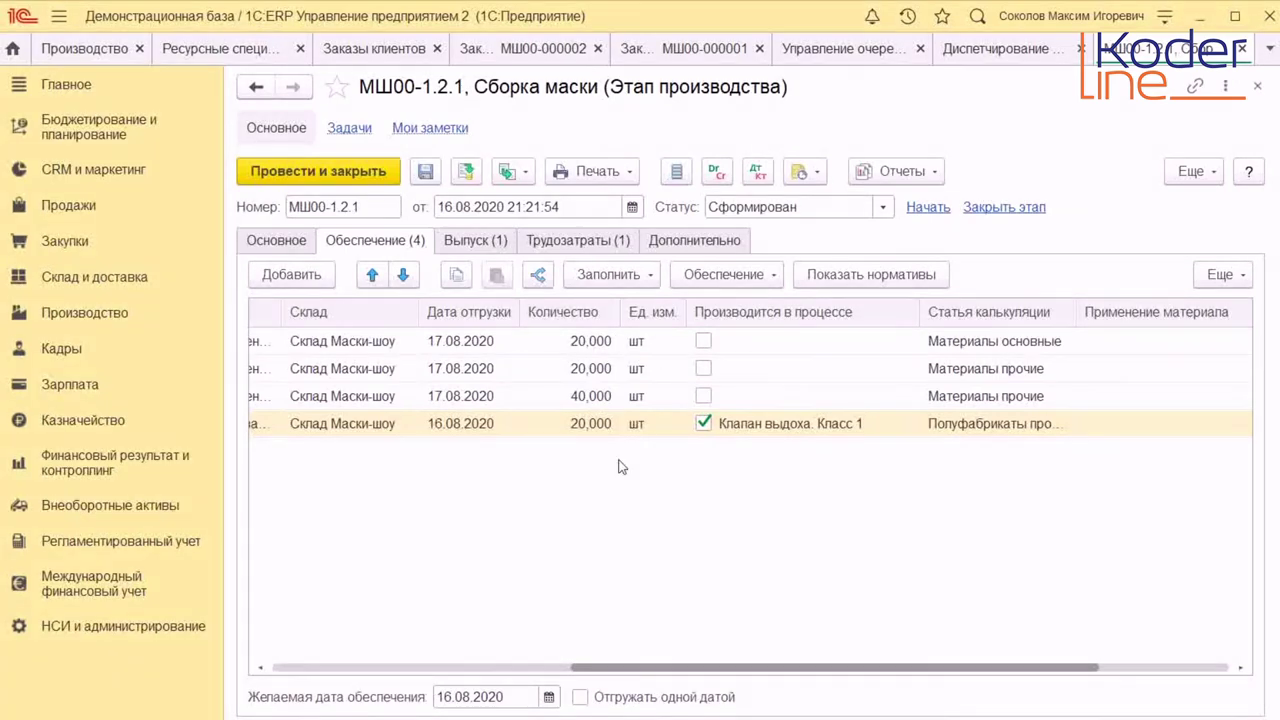
scroll(600, 532, "left", 5)
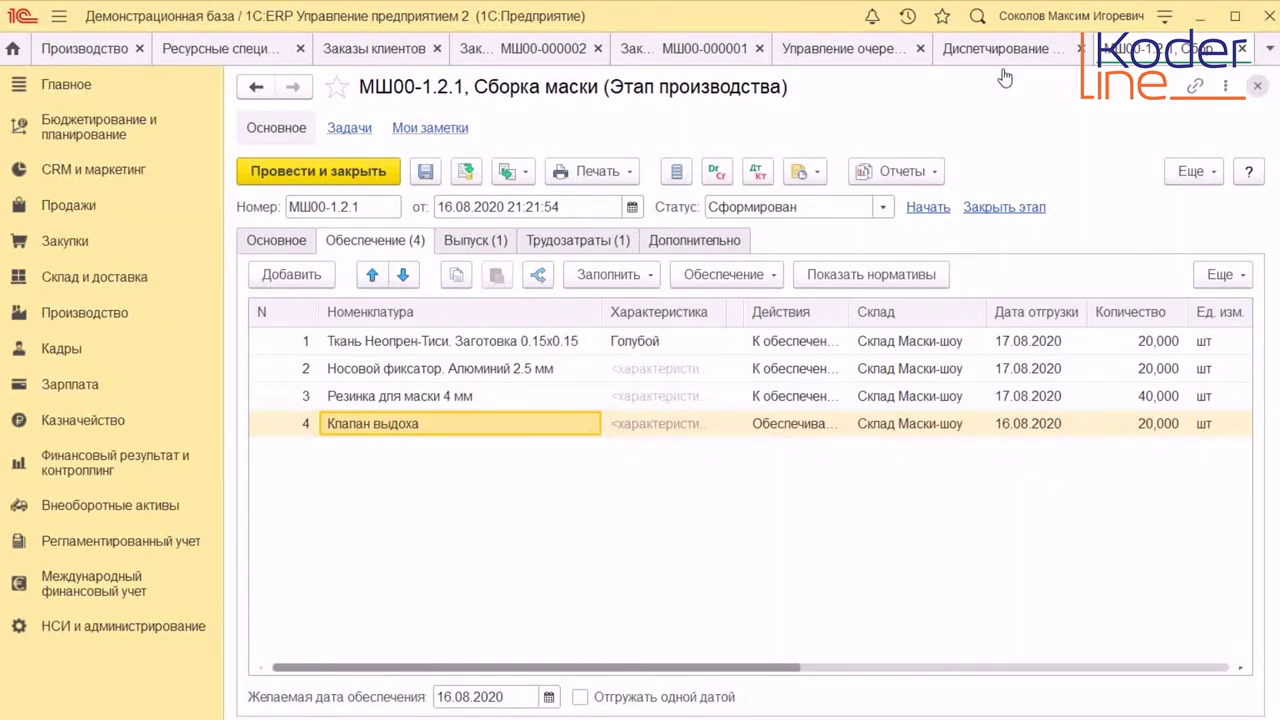
Step: Close the stage, the stage dispatching list, the order queue, the production order and the customer order
key("Escape")
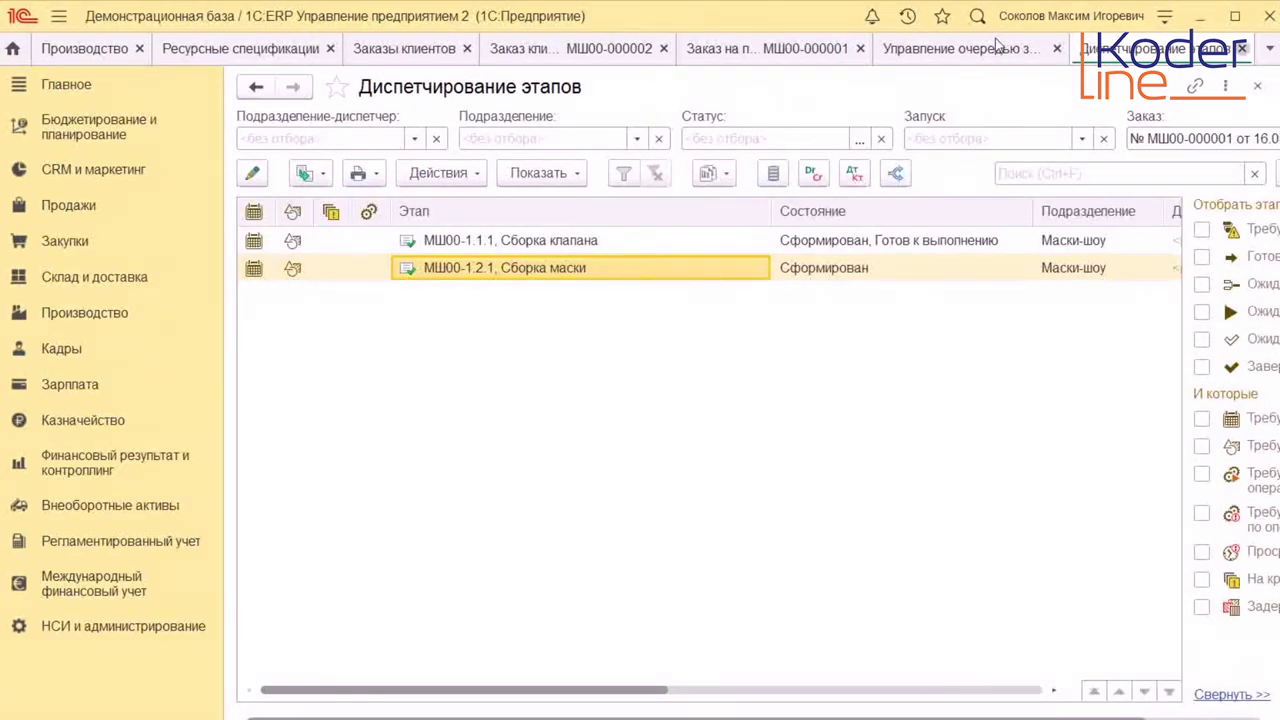
key("Escape")
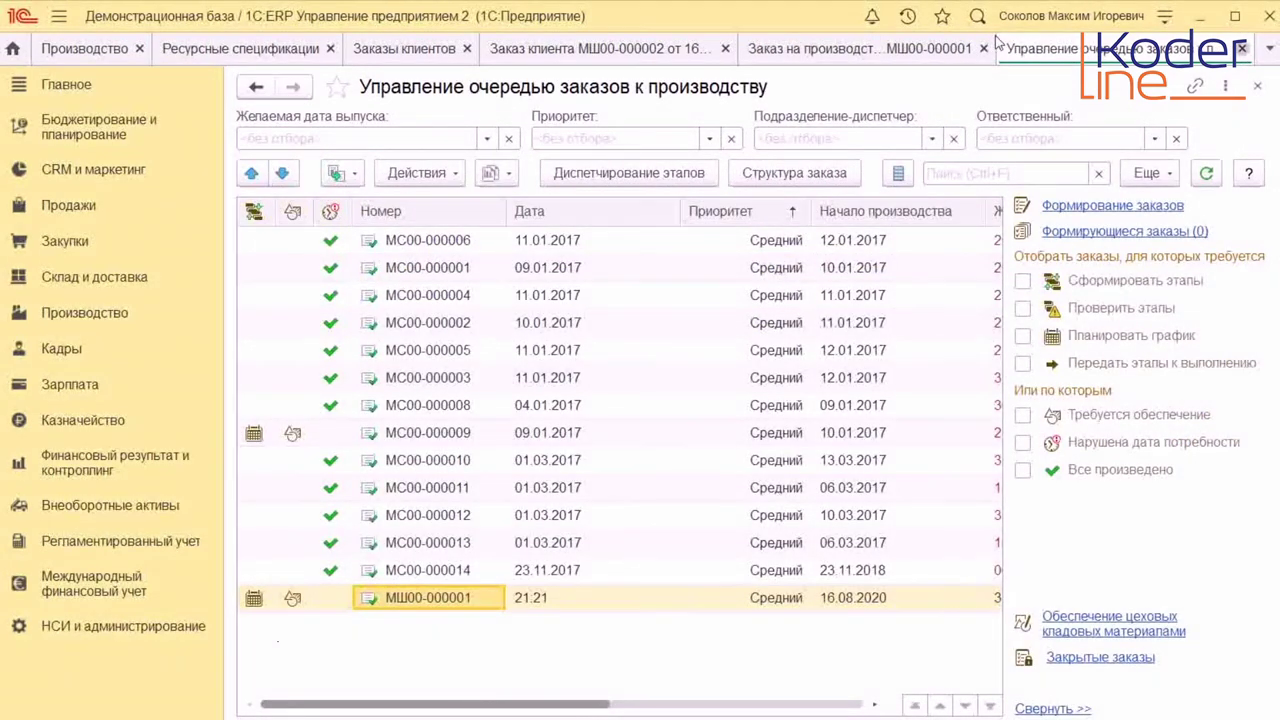
key("Escape")
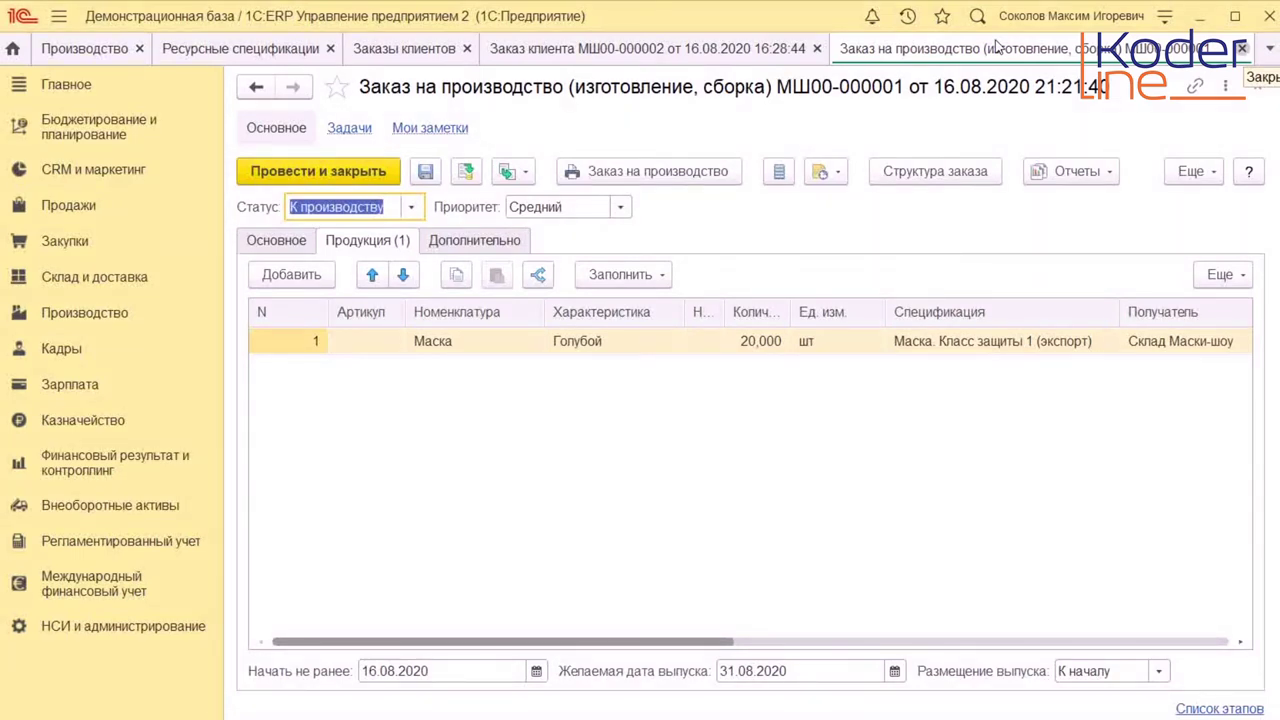
key("Escape")
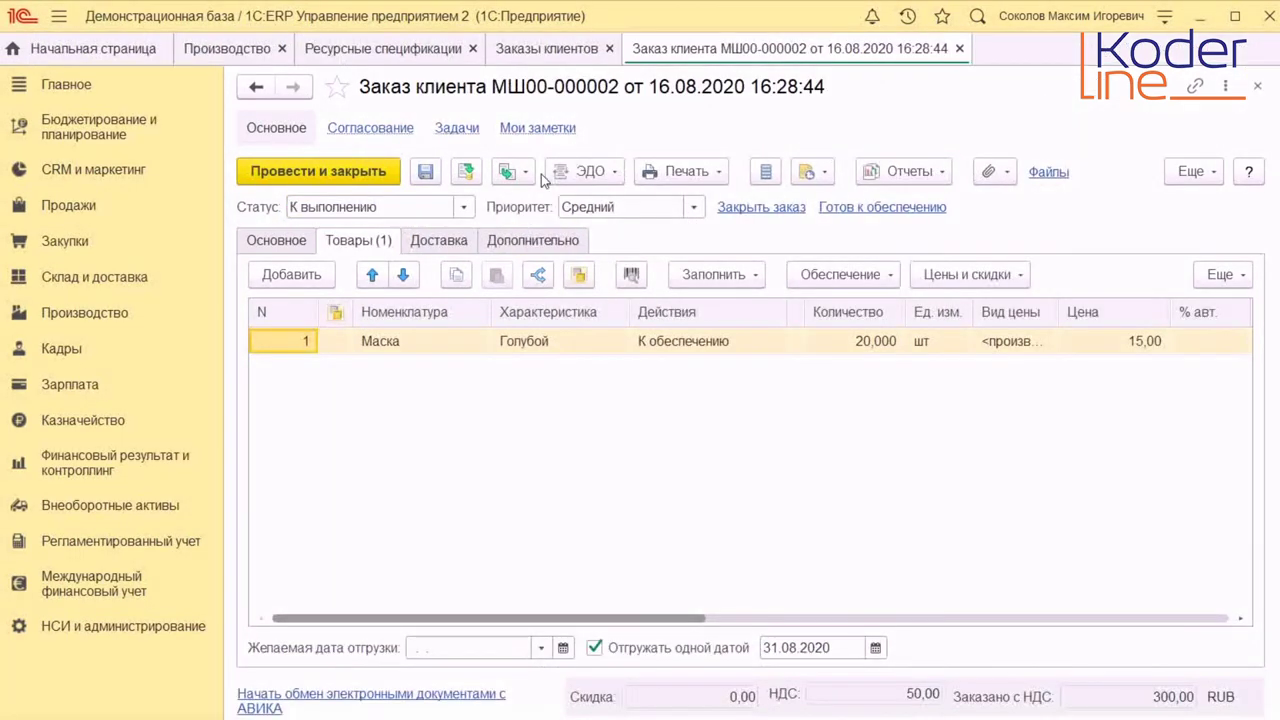
key("Escape")
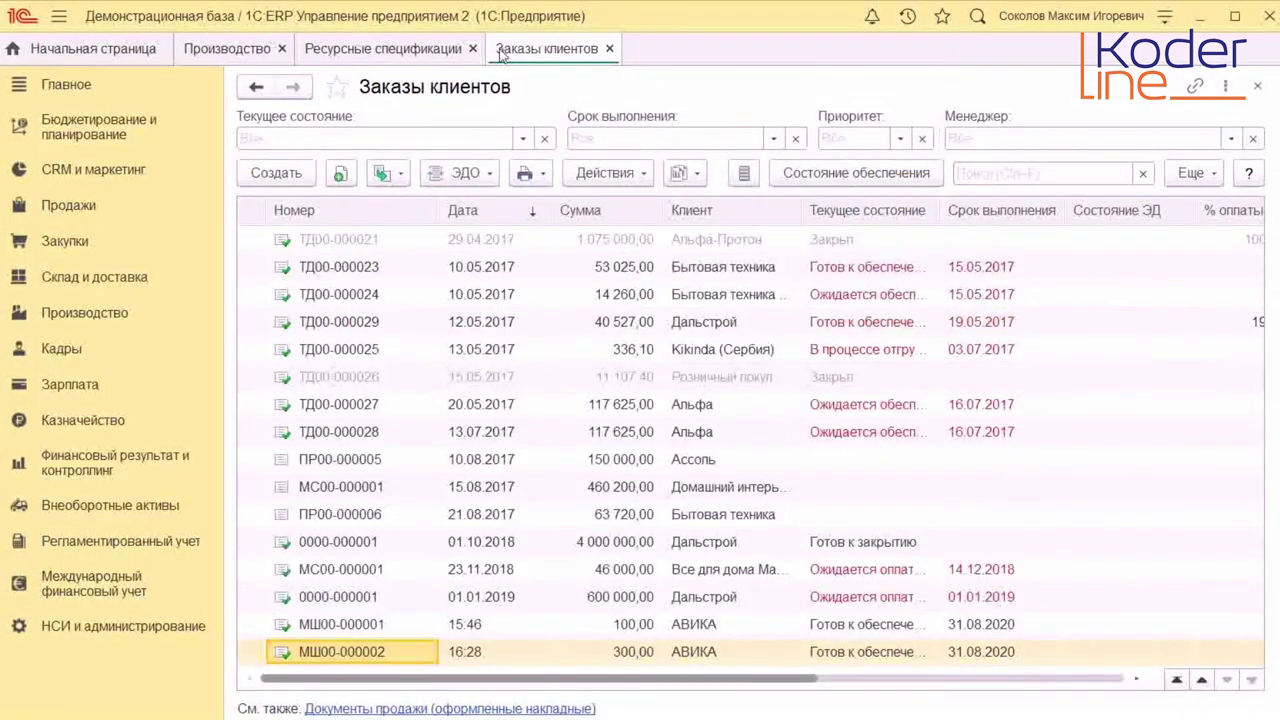
Step: Close the customer orders and resource specifications lists and open the list of production plans
key("Escape")
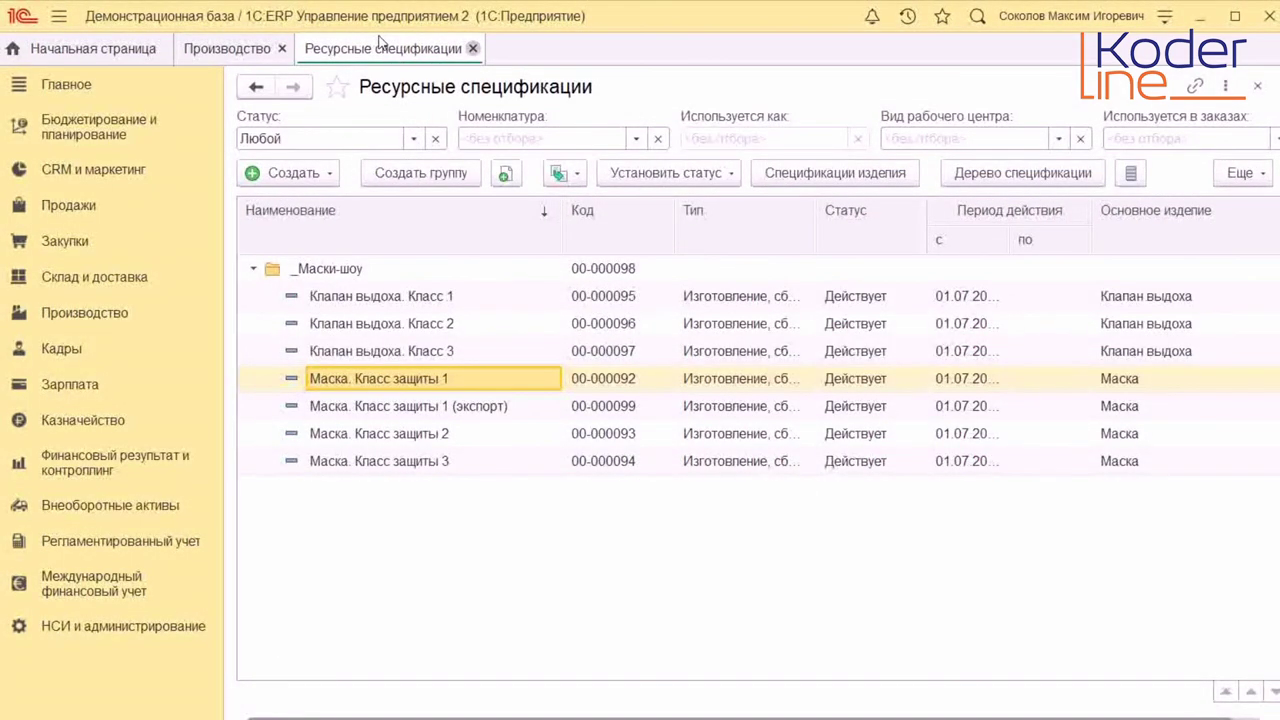
key("Escape")
left_click(97, 118)
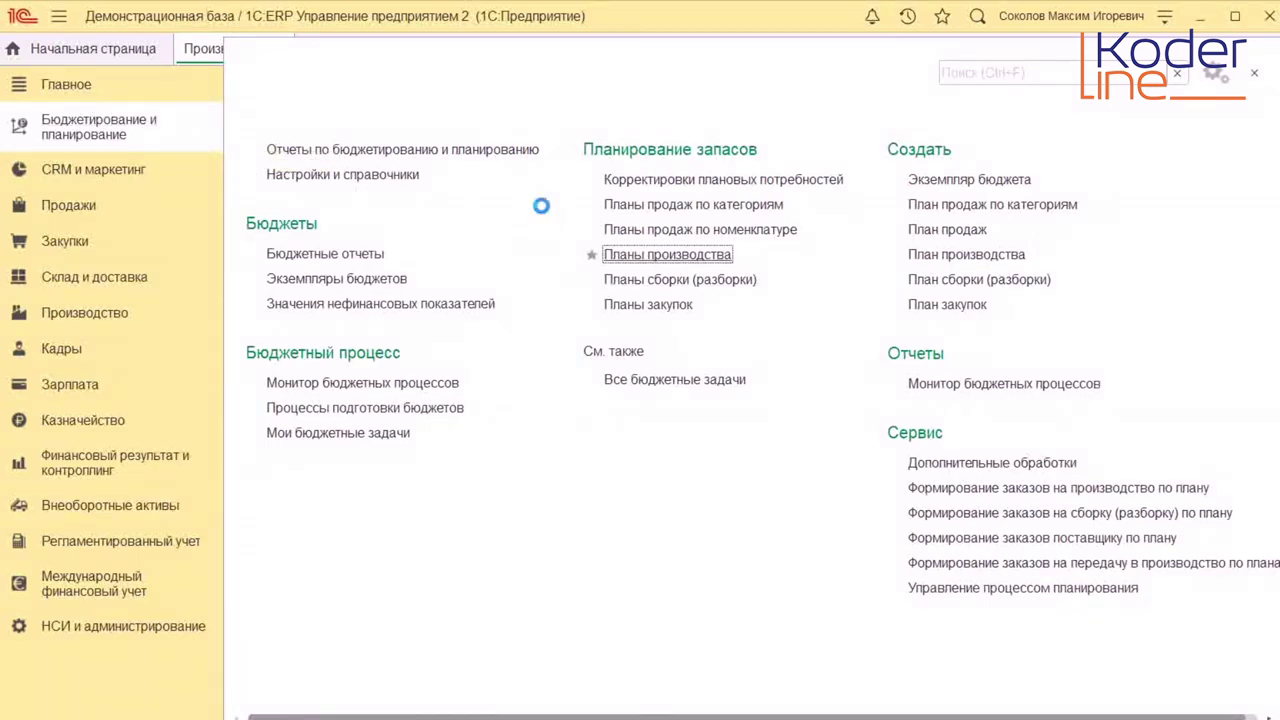
key("Return")
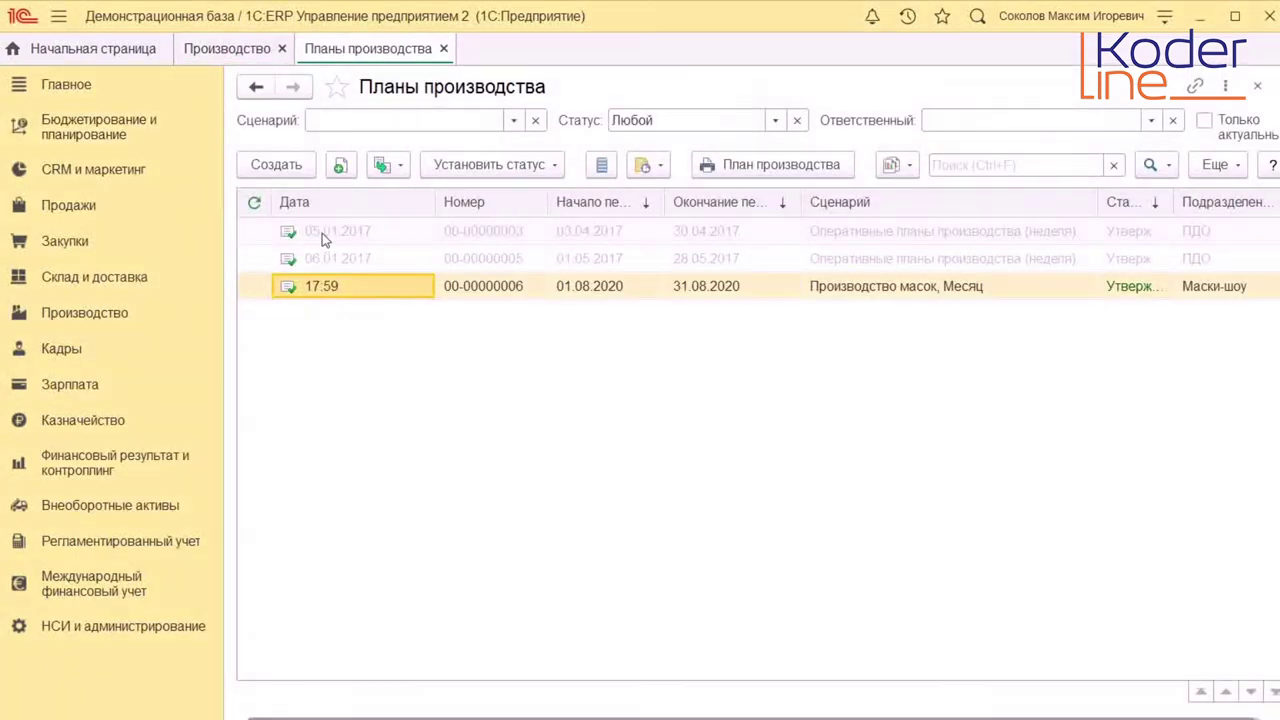
Step: Open the August 2020 "Производство масок" production plan and refill its products by the rule
double_click(335, 284)
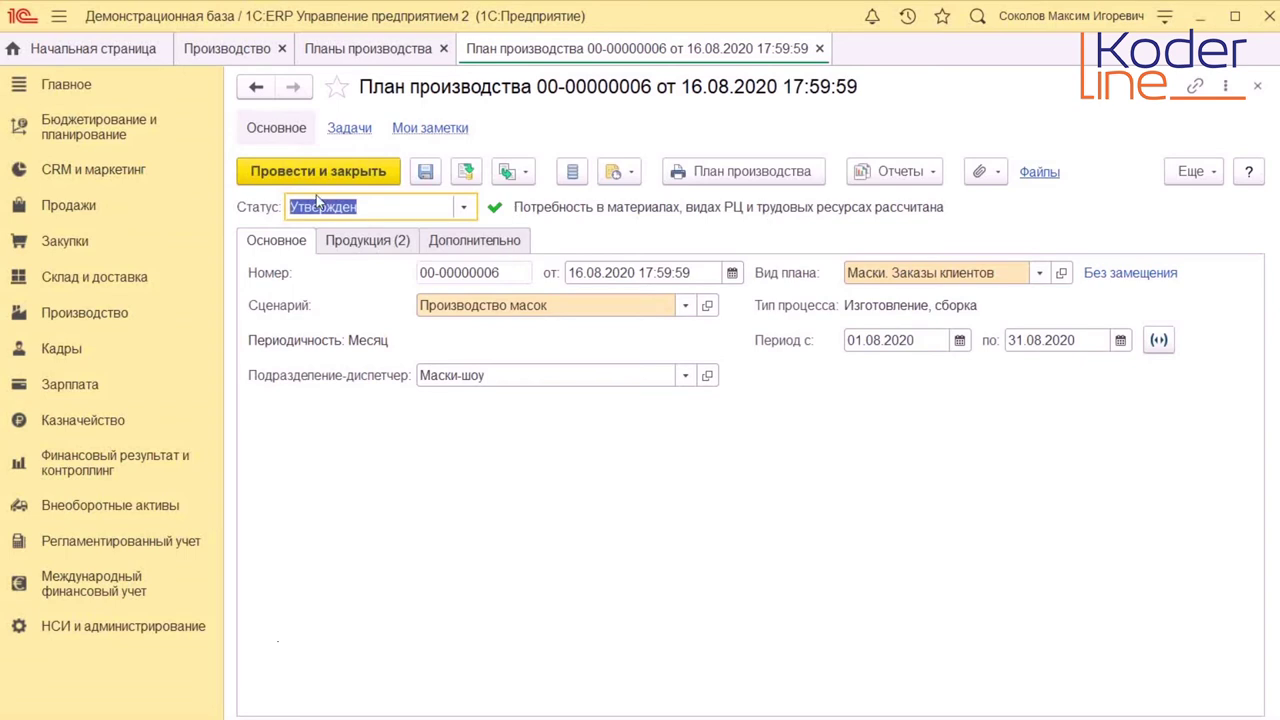
key("ctrl+Page_Down")
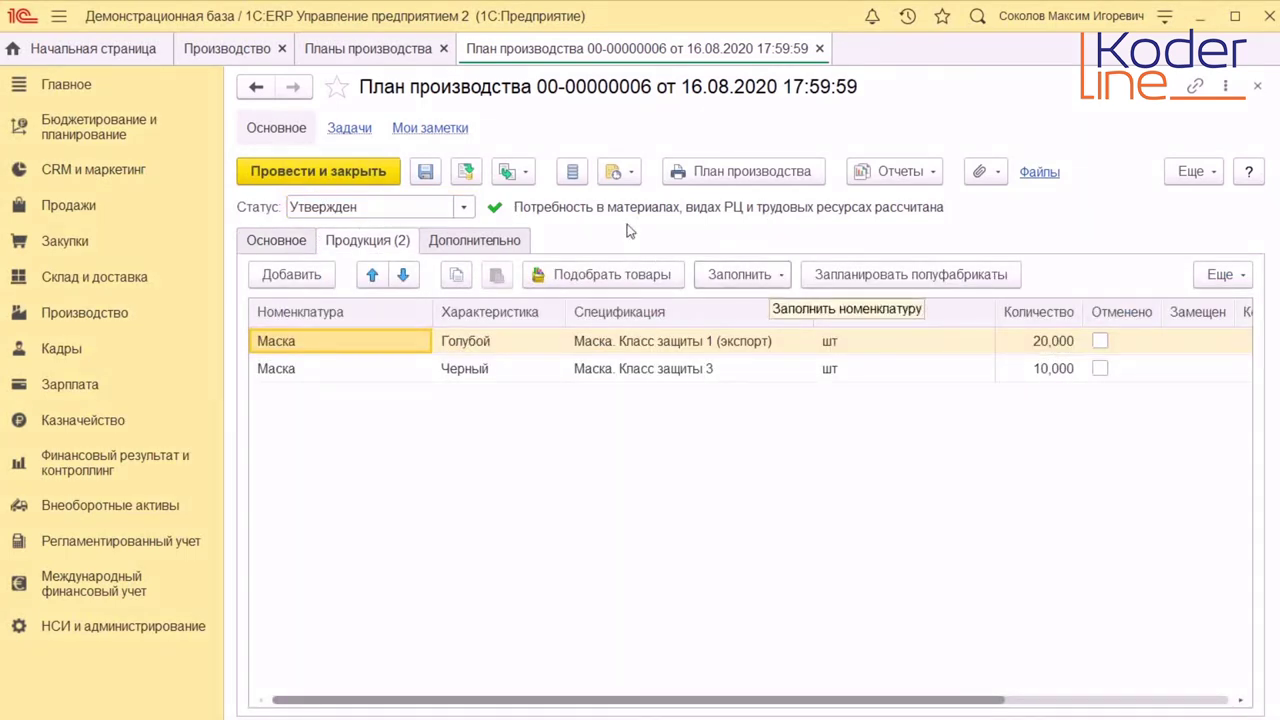
left_click(740, 274)
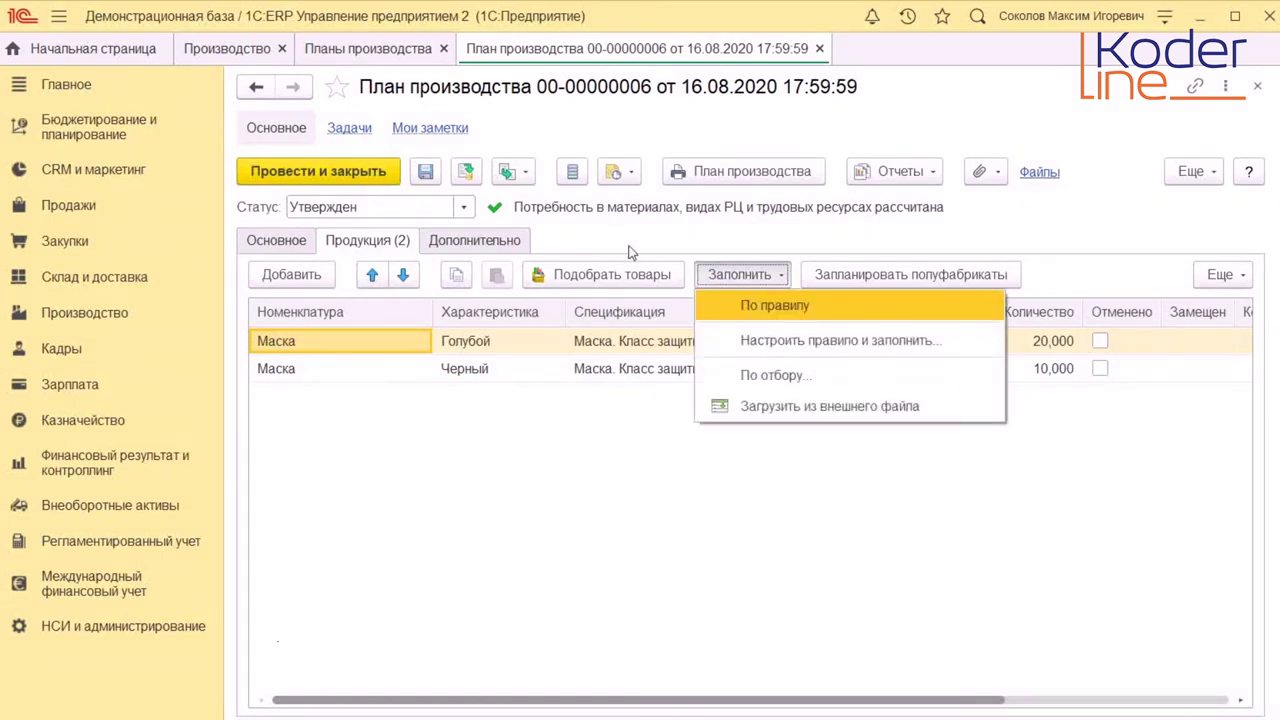
left_click(800, 403)
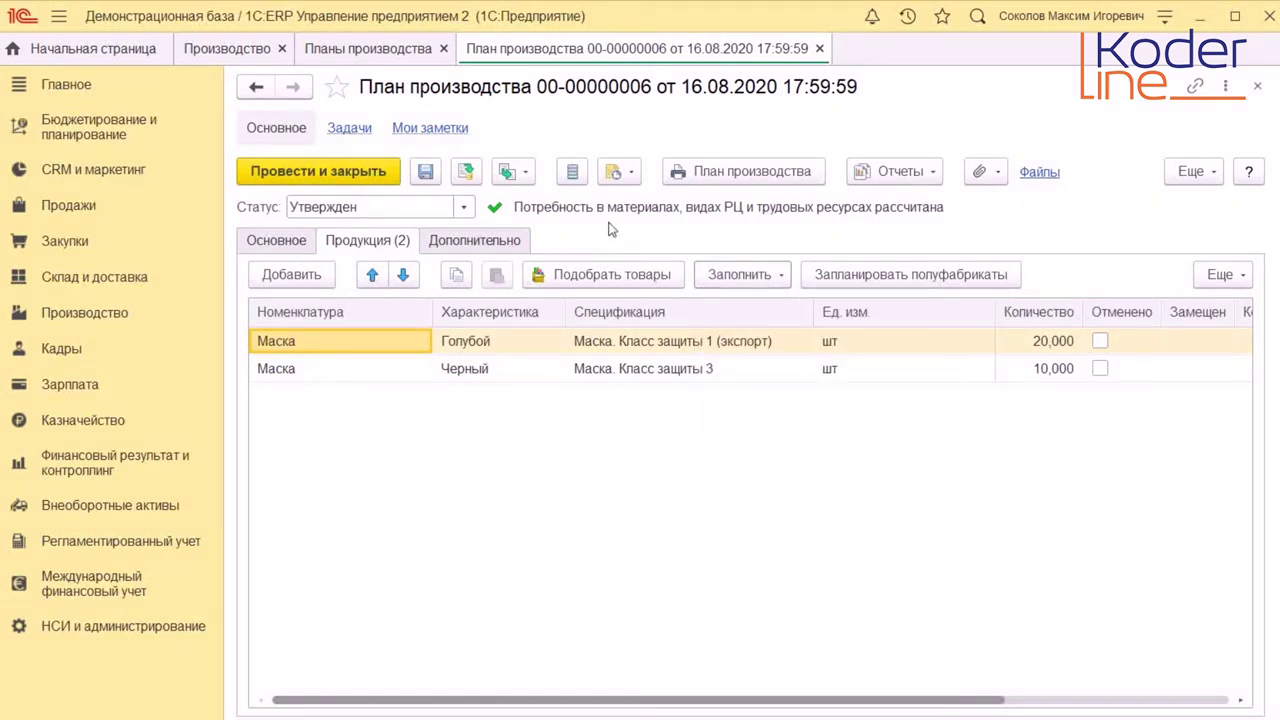
left_click(740, 274)
left_click(775, 305)
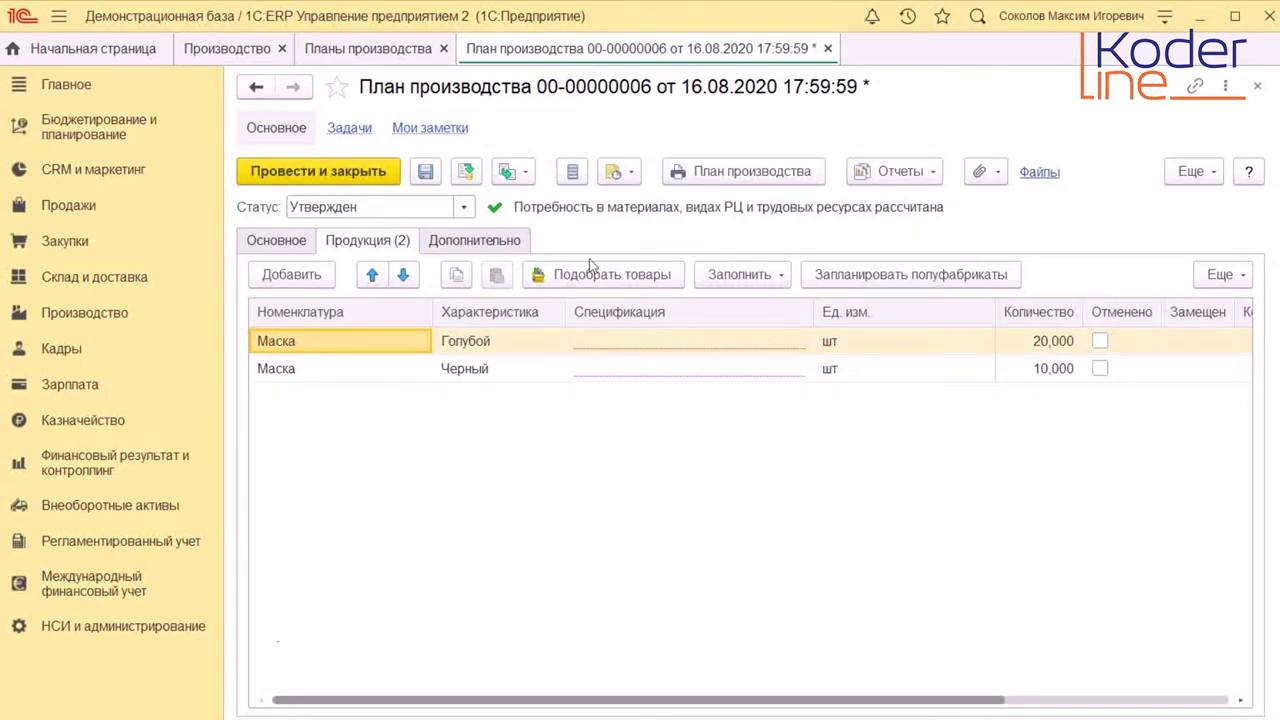
Step: Choose the specification "Маска. Класс защиты 1 (экспорт)" for the "Голубой" mask in the plan
left_click(612, 341)
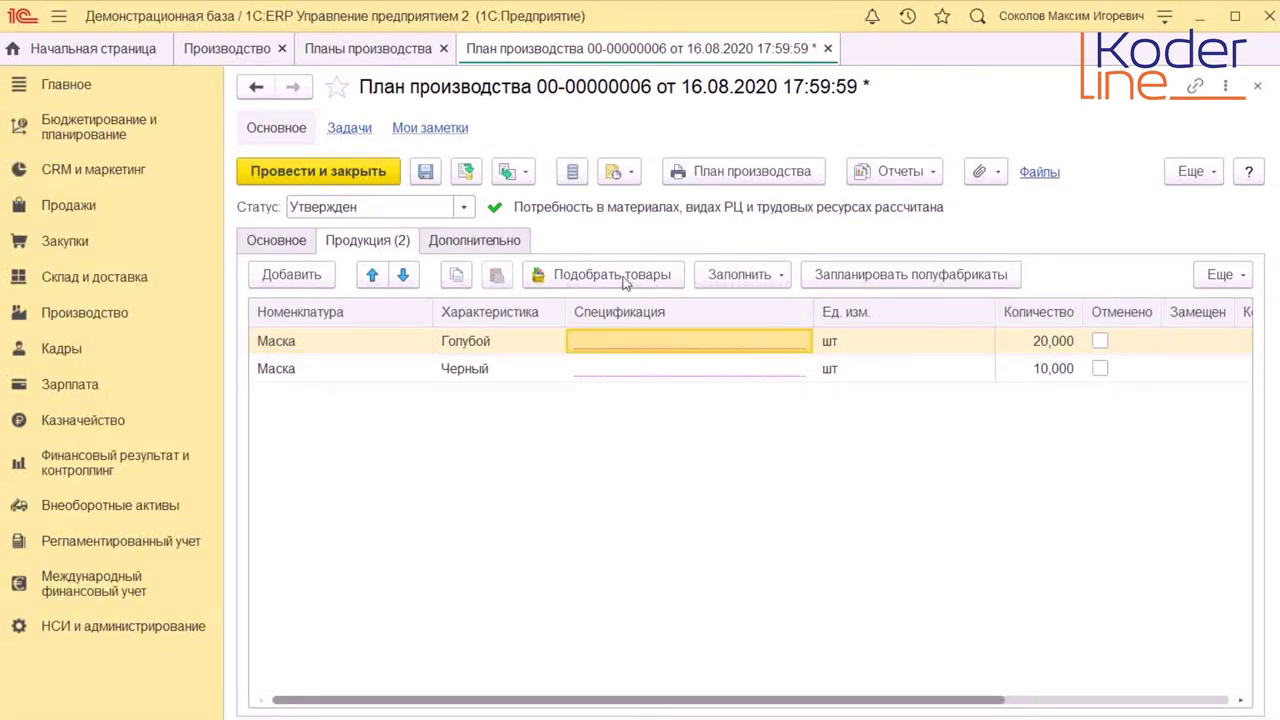
key("F4")
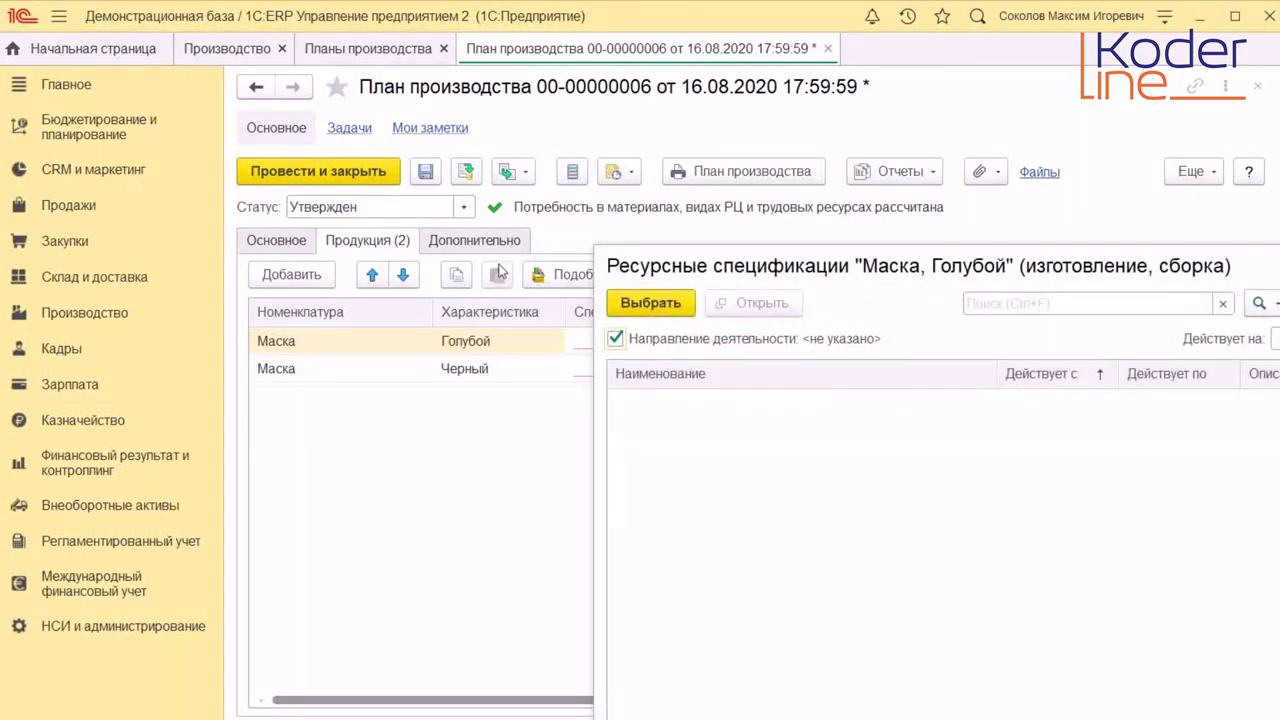
key("Return")
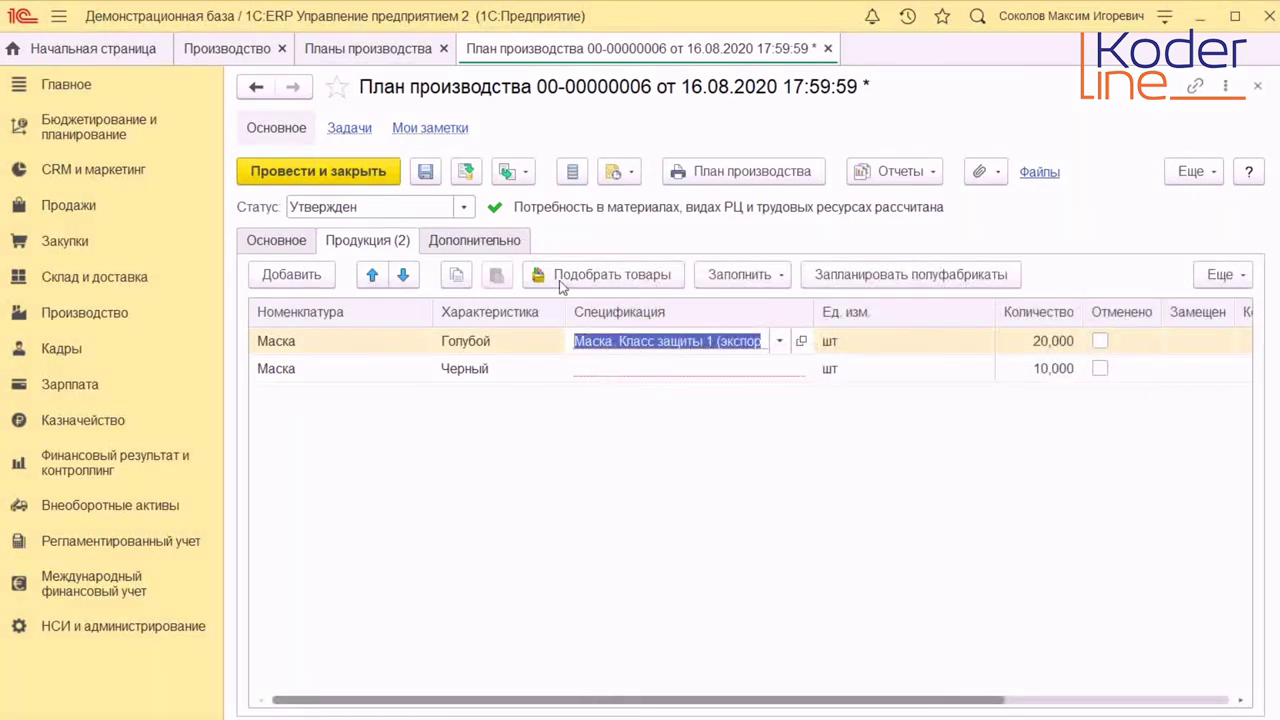
Step: Choose the specification "Маска. Класс защиты 3" for the "Черный" mask, and post and close the plan
key("Down")
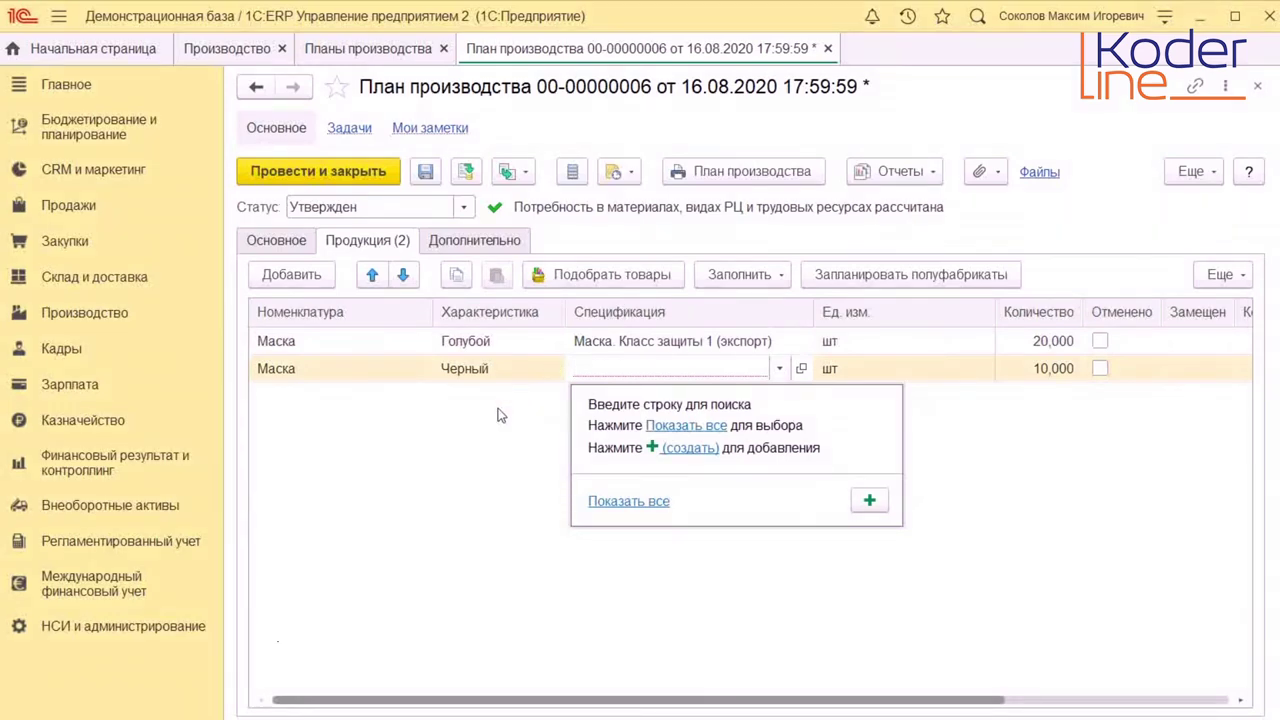
key("F4")
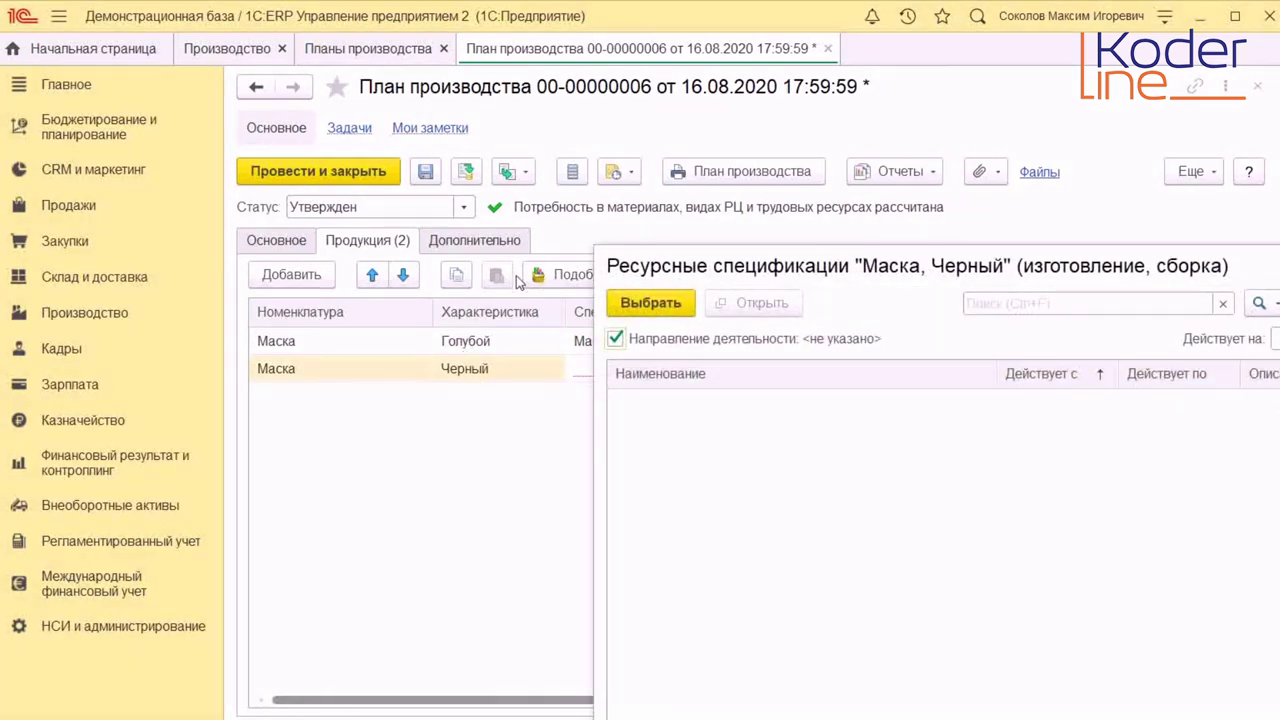
key("Down")
key("Return")
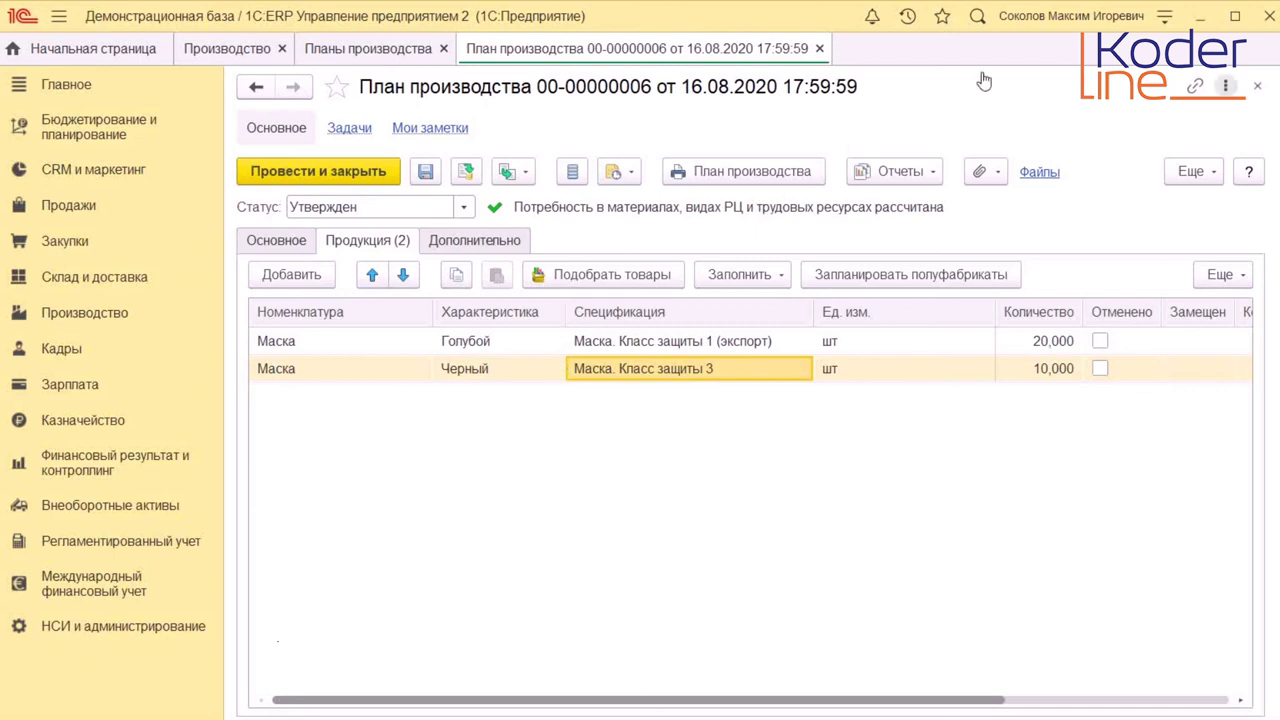
left_click(300, 168)
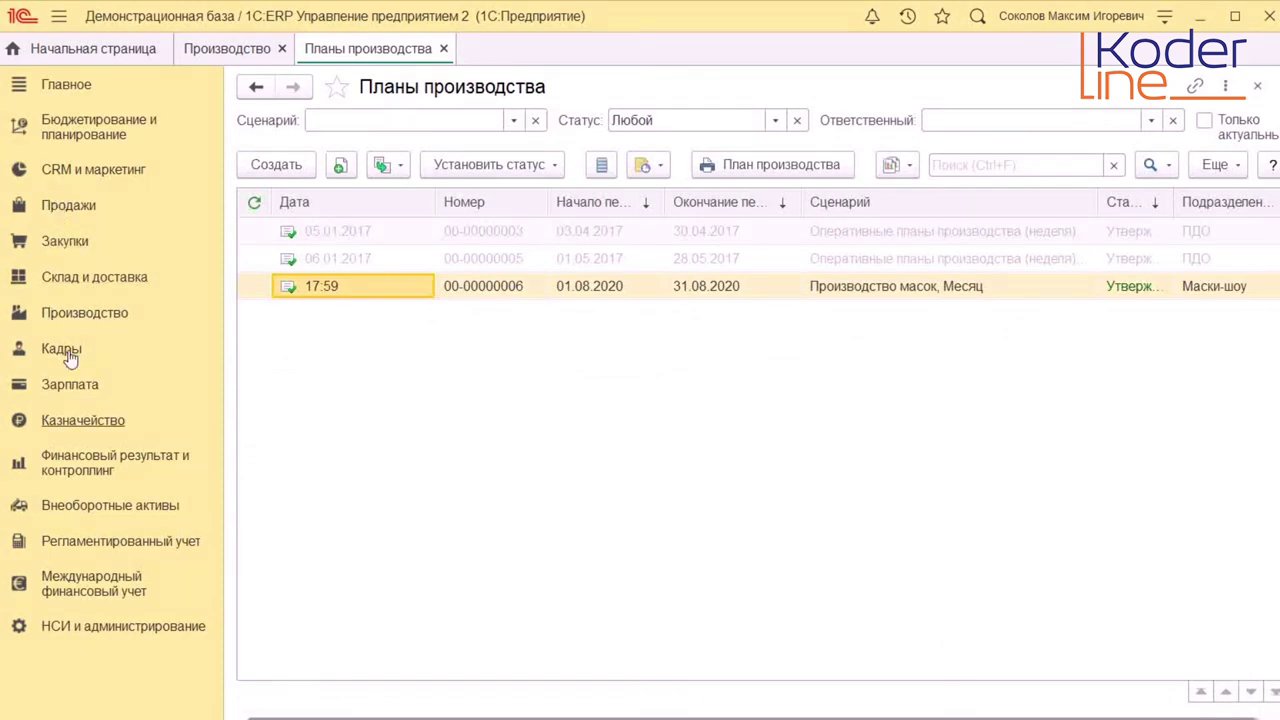
Step: From the production orders list, start forming orders by plan for the "Производство масок" scenario, 01.08.2020 to 31.08.2020, and proceed to the order composition
left_click(70, 250)
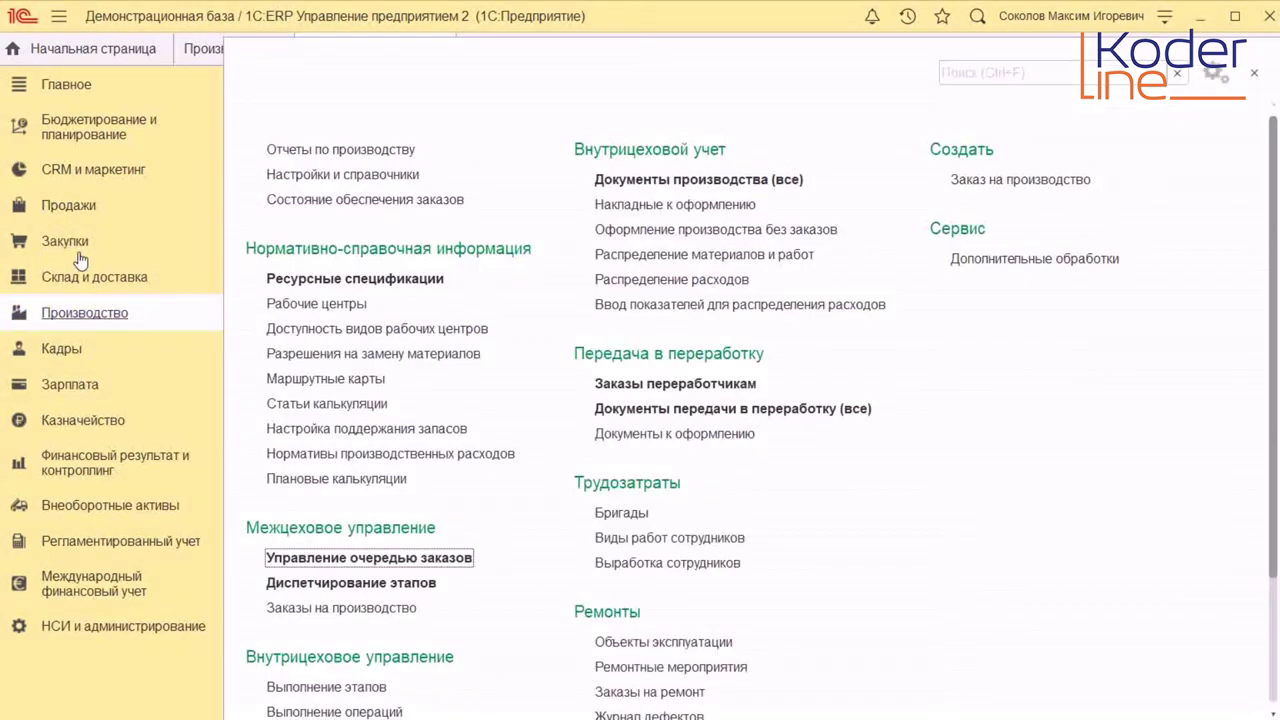
key("Down")
key("Down")
key("Return")
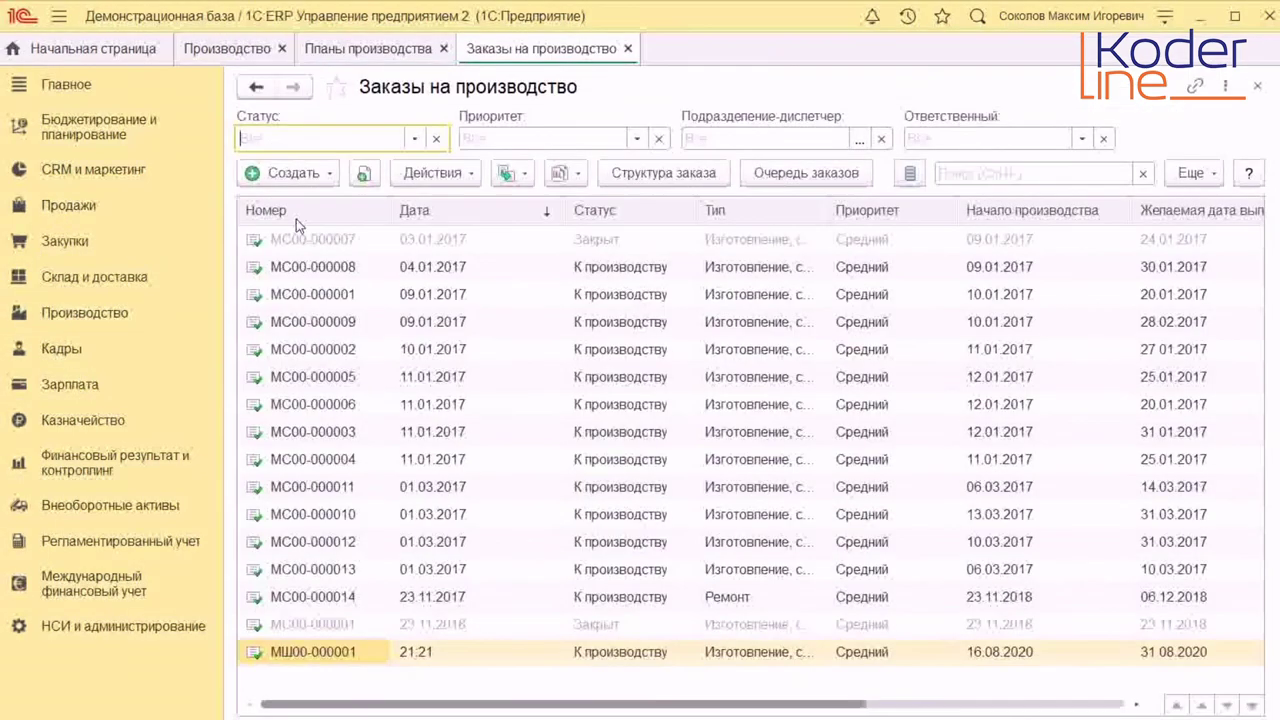
left_click(256, 173)
left_click(290, 238)
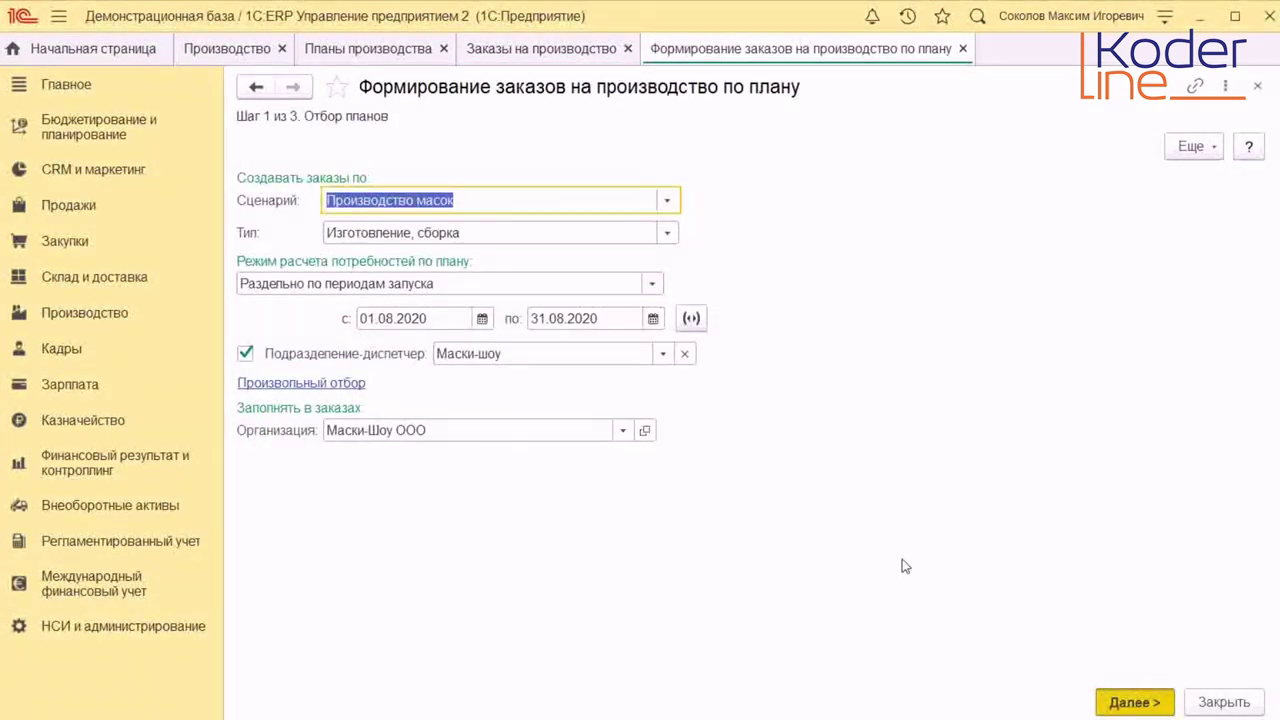
key("ctrl+Return")
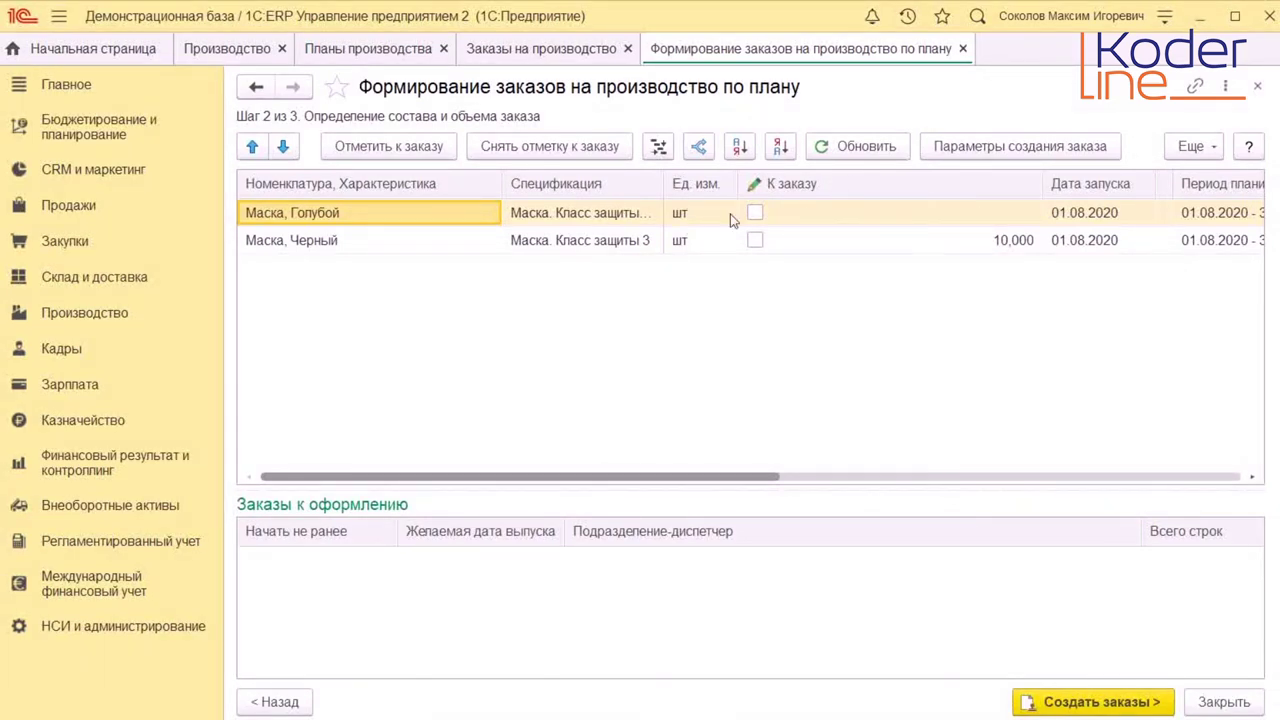
Step: Mark only the "Маска, Черный" line for ordering and create the production order from the plan
scroll(587, 389, "right", 1)
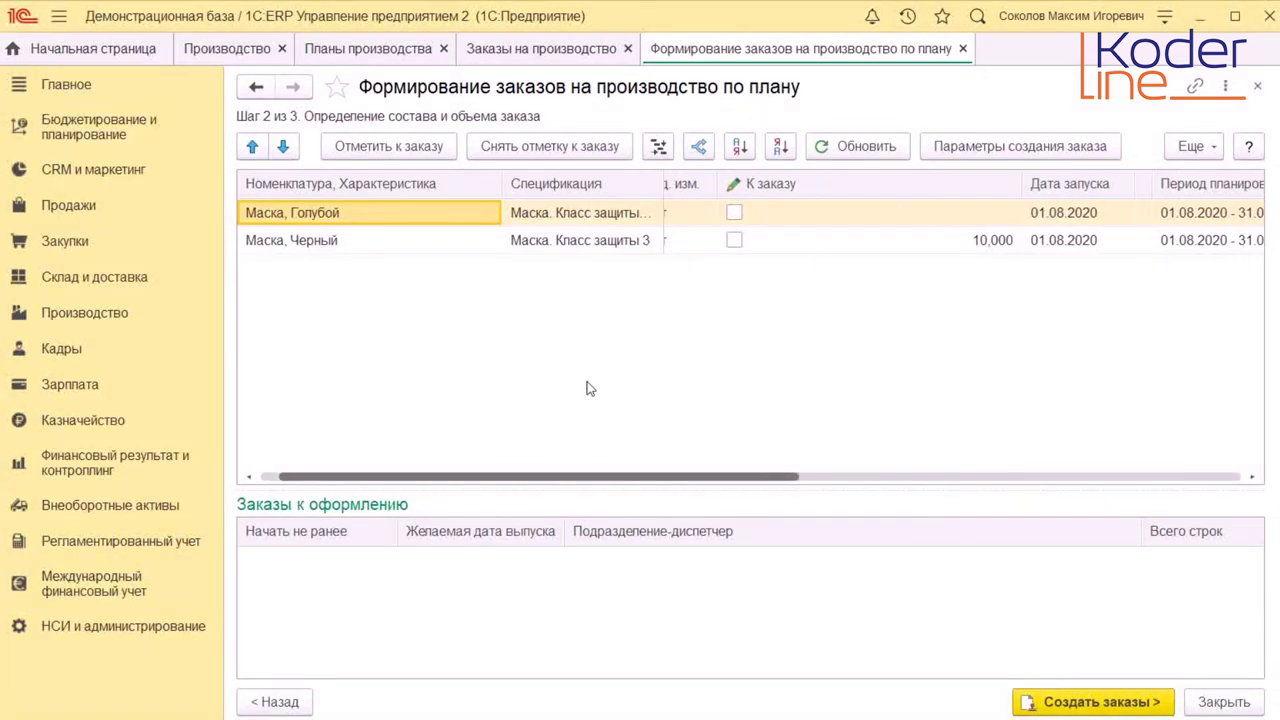
scroll(600, 388, "right", 3)
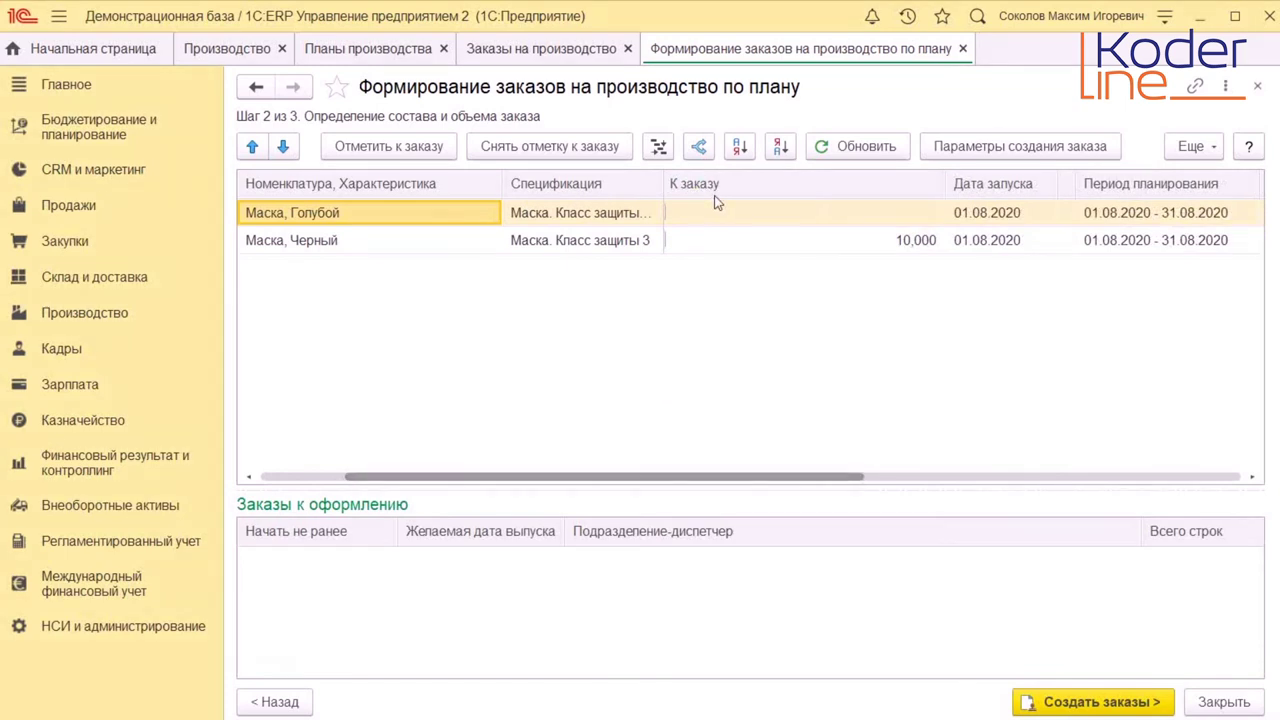
scroll(760, 383, "right", 4)
scroll(780, 388, "left", 7)
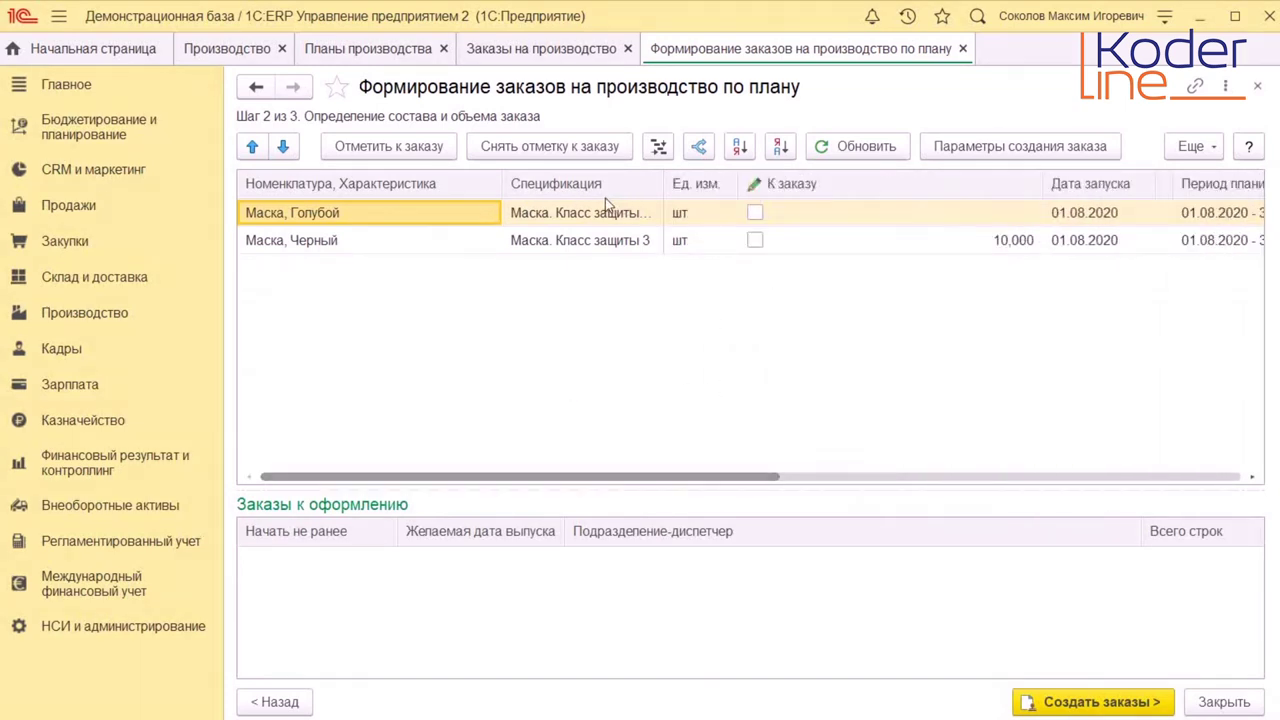
key("Down")
key("Right")
key("Right")
key("Right")
key("space")
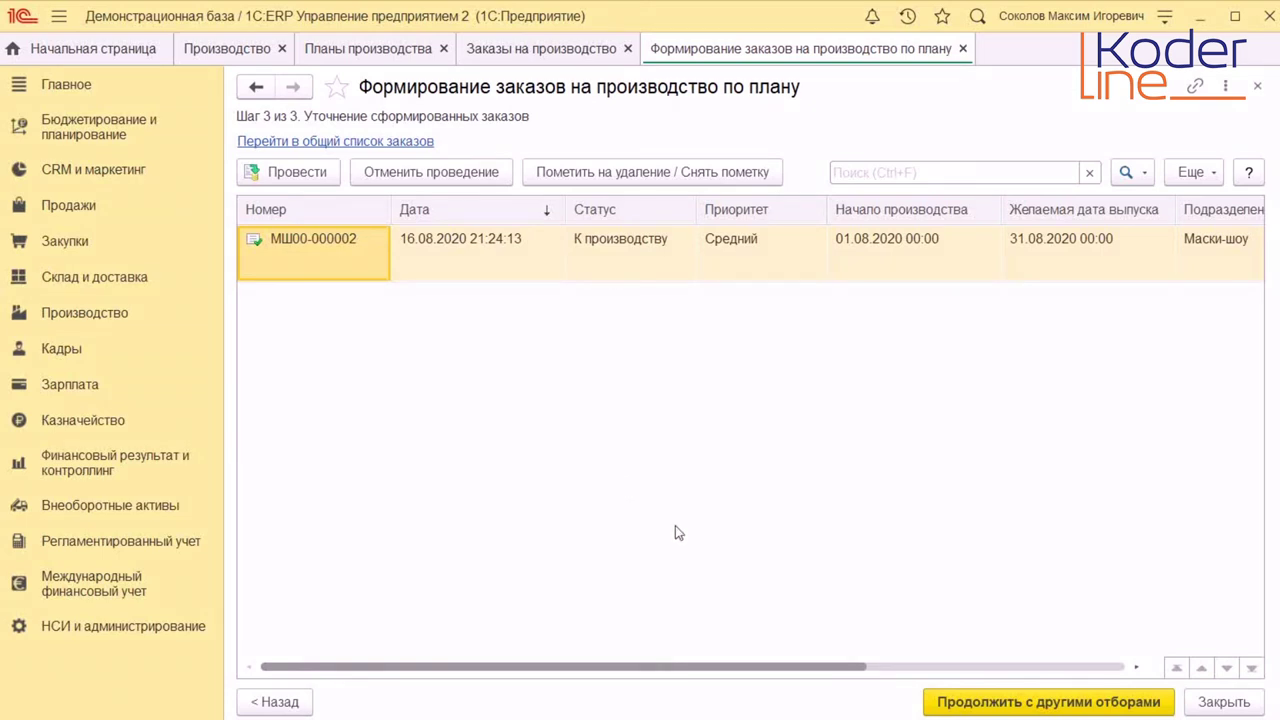
Step: Examine the products and specification in the newly created production order, and close it and the order formation wizard
double_click(396, 232)
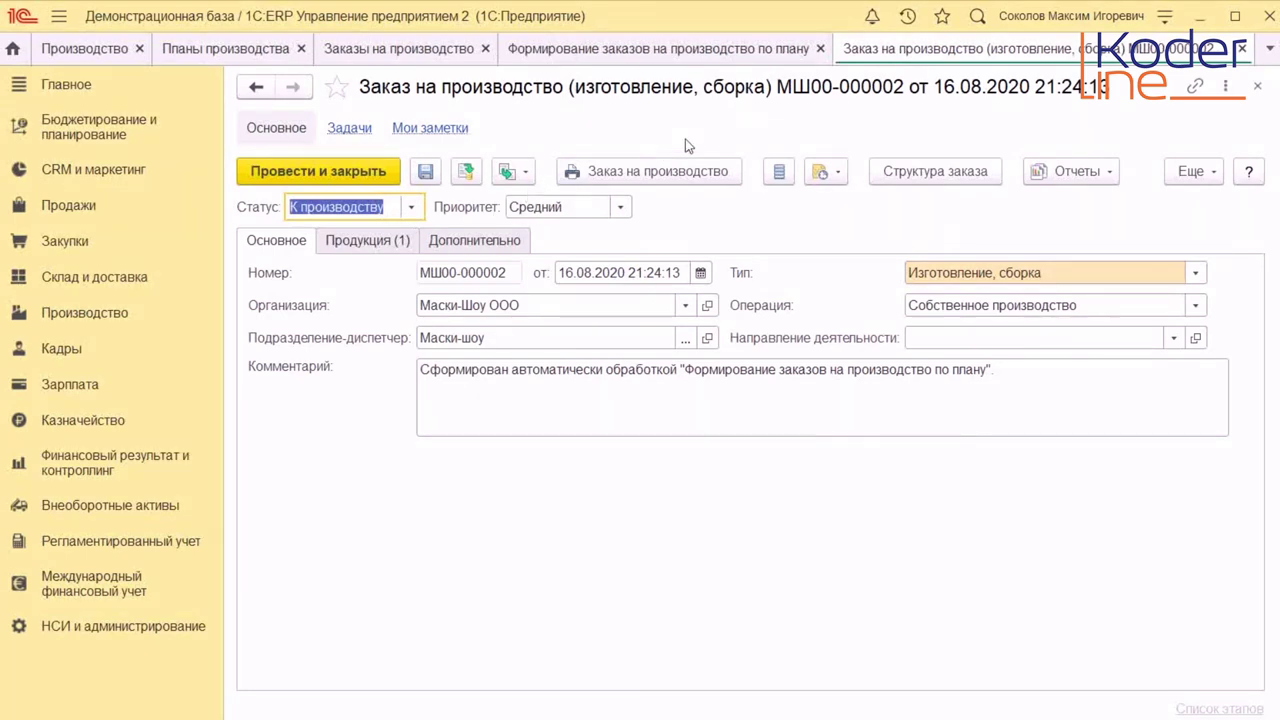
key("ctrl+Page_Down")
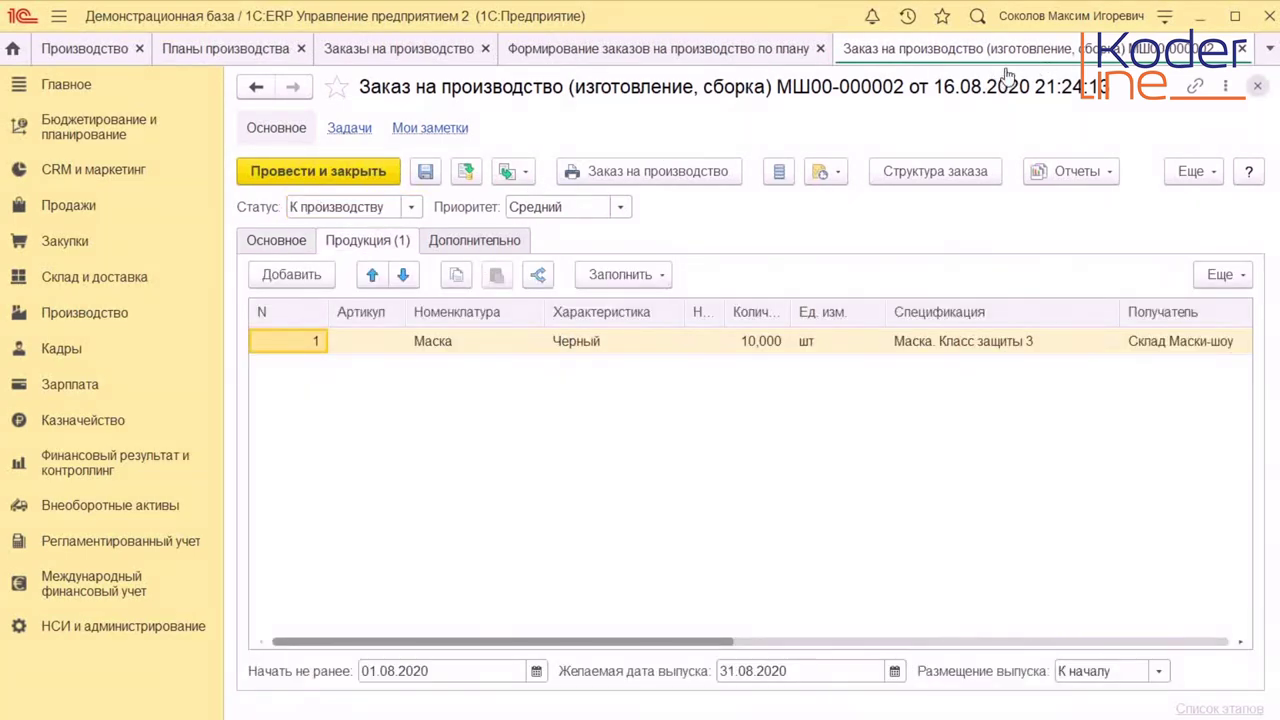
key("Escape")
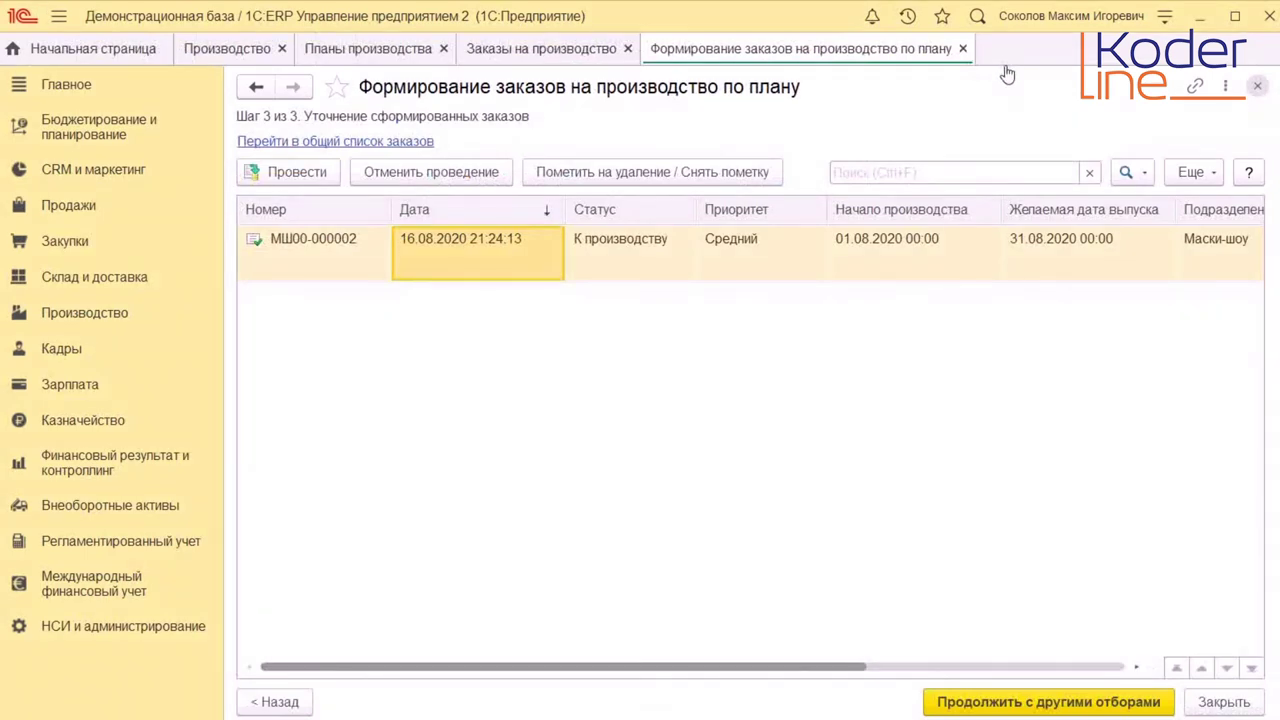
key("Escape")
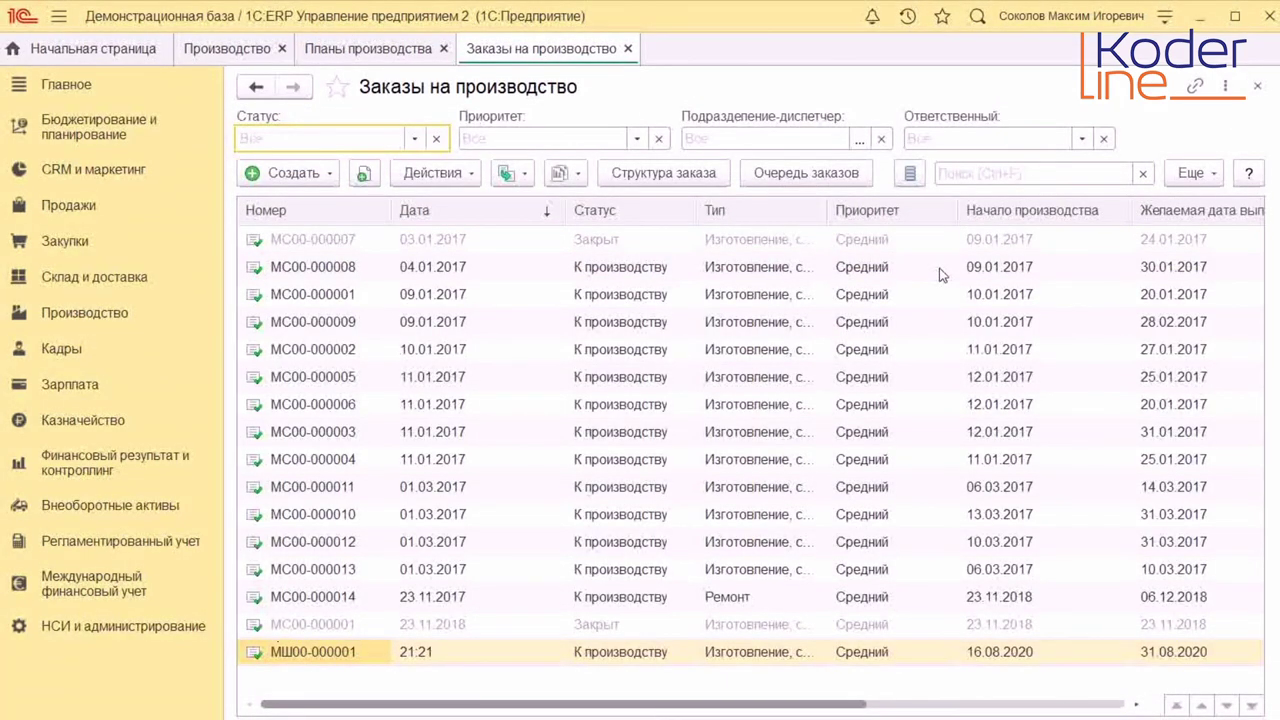